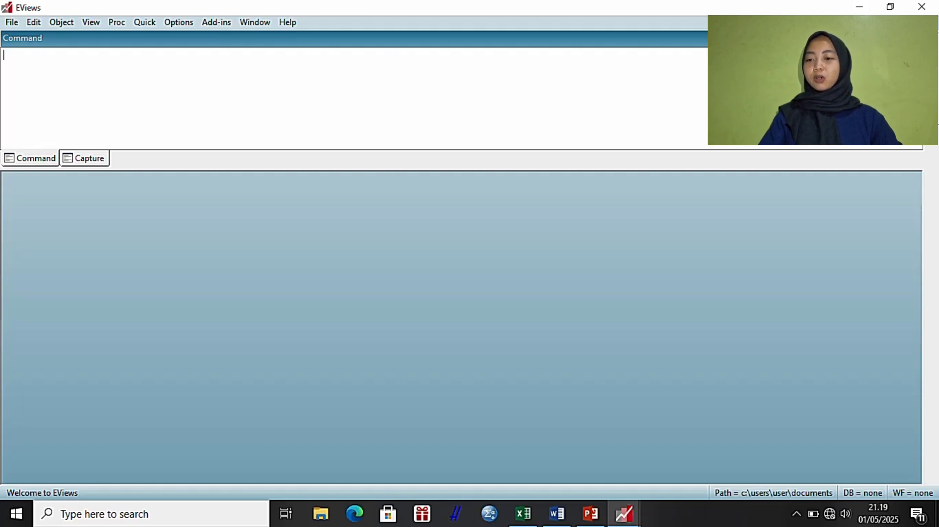
# Step: Create a new balanced panel workfile with annual frequency, start date 2015, end date 2024 and 6 cross sections
pyautogui.click(11, 22)
pyautogui.moveTo(29, 37)
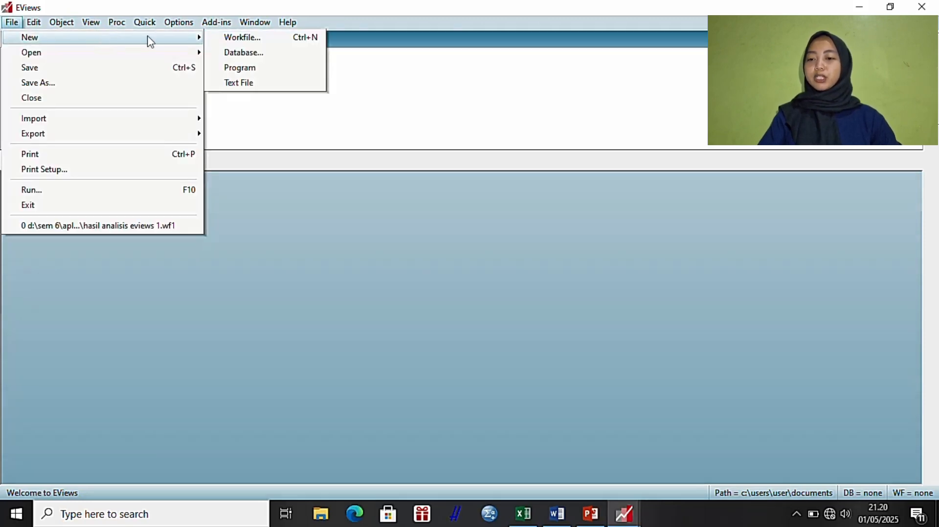
pyautogui.click(233, 43)
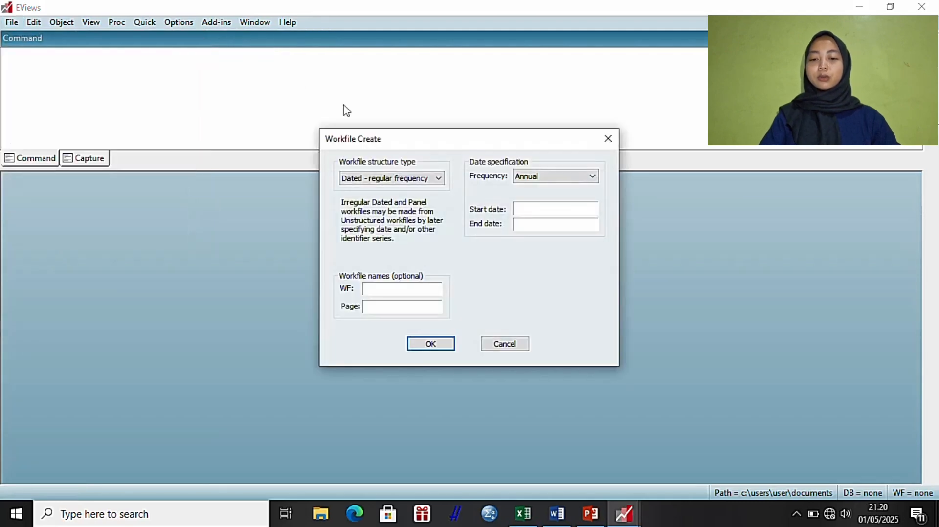
pyautogui.click(406, 180)
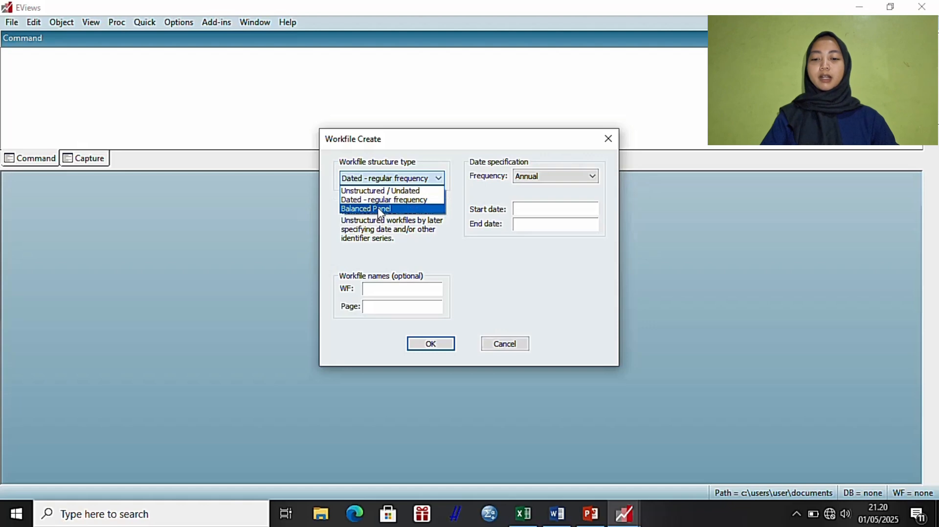
pyautogui.click(381, 210)
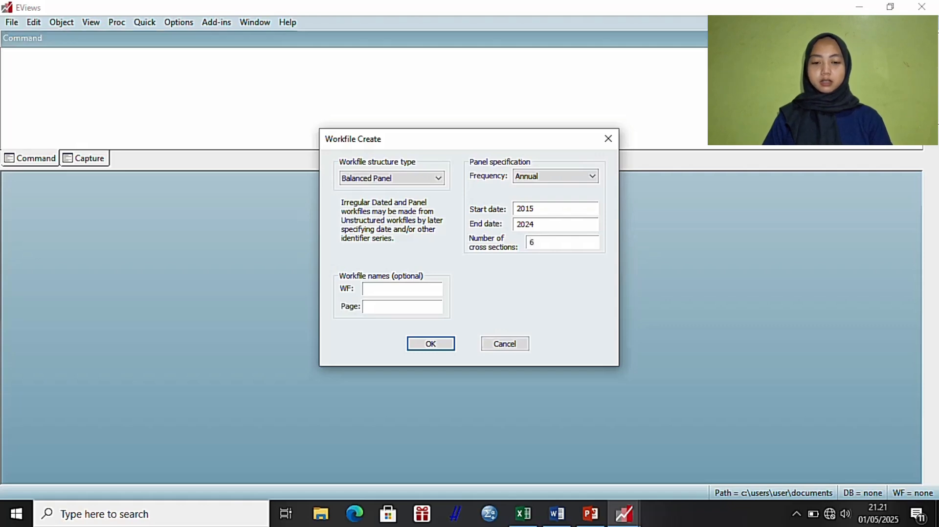
pyautogui.click(440, 346)
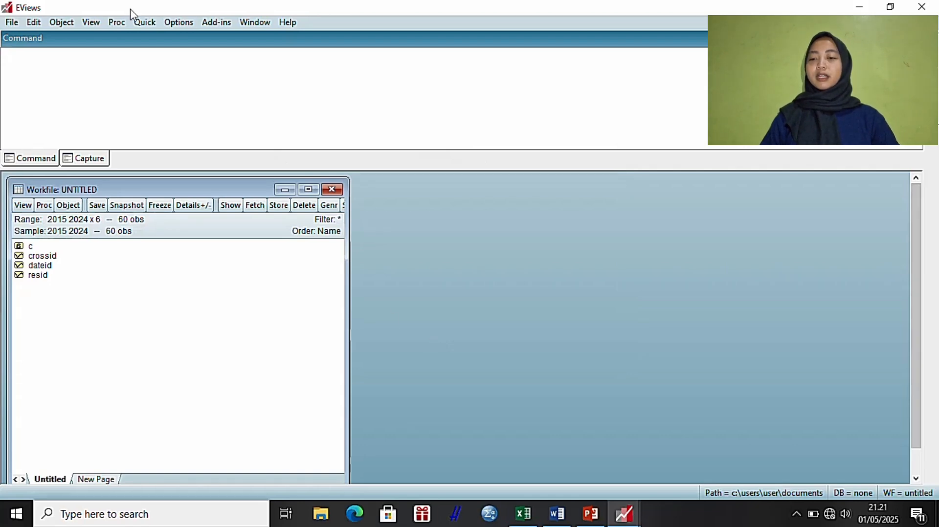
# Step: Open an empty group for editing series, and copy the X1, X2, X3 and Y values in C6:F65 of the DATA PANEL Excel sheet
pyautogui.click(141, 24)
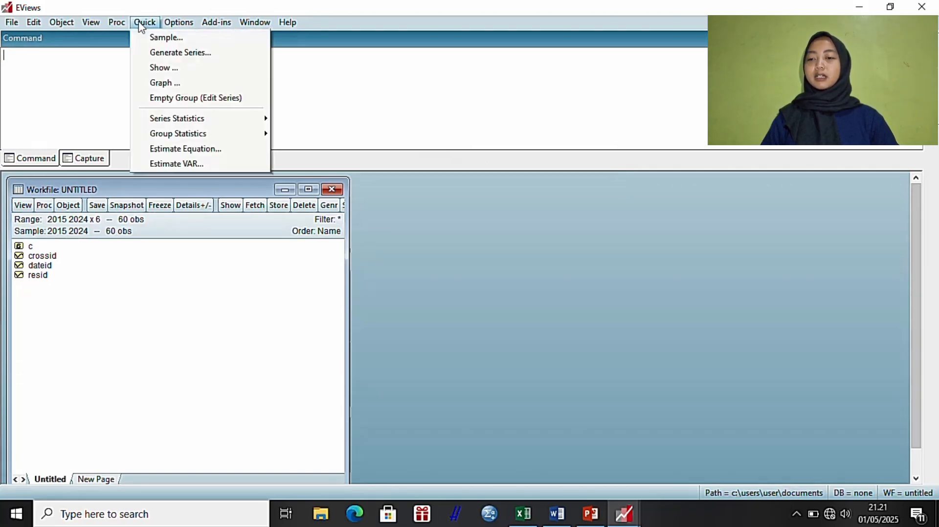
pyautogui.click(183, 98)
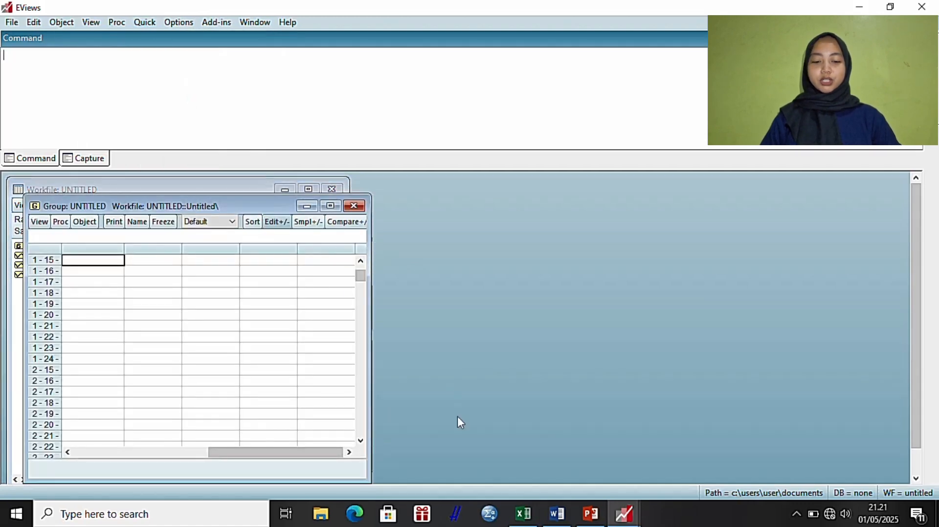
pyautogui.click(523, 514)
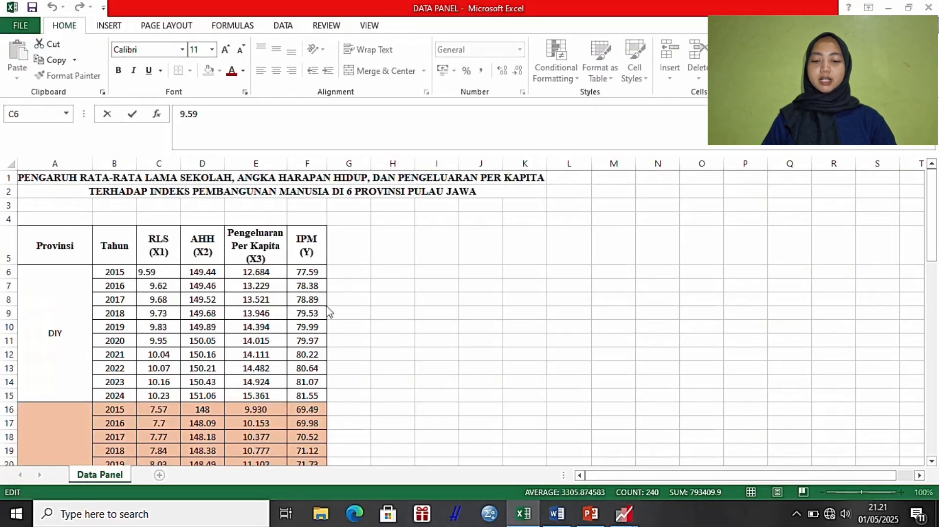
pyautogui.click(189, 269)
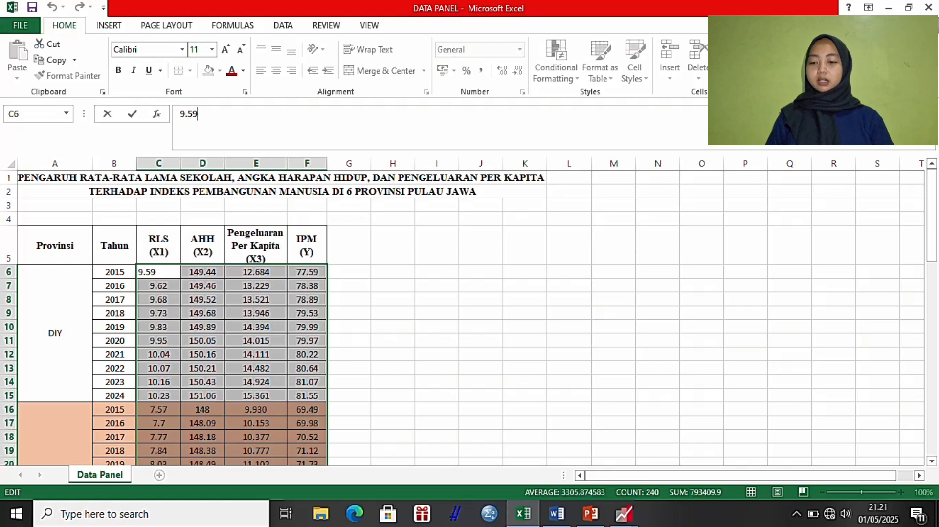
pyautogui.click(206, 308)
pyautogui.moveTo(155, 272); pyautogui.dragTo(296, 423)
pyautogui.hotkey('ctrl', 'c')
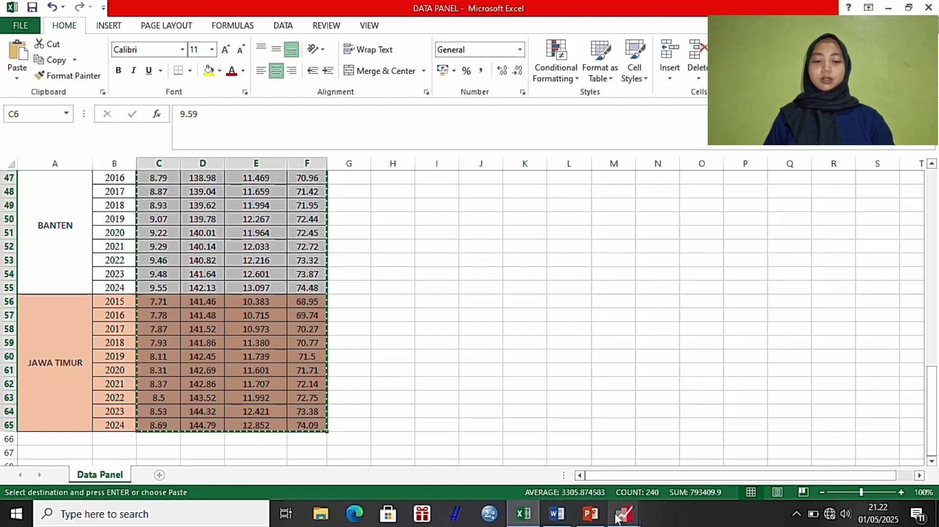
# Step: Switch back to EViews and paste the copied panel data into the empty group, starting at the first observation
pyautogui.moveTo(623, 514)
pyautogui.click(651, 455)
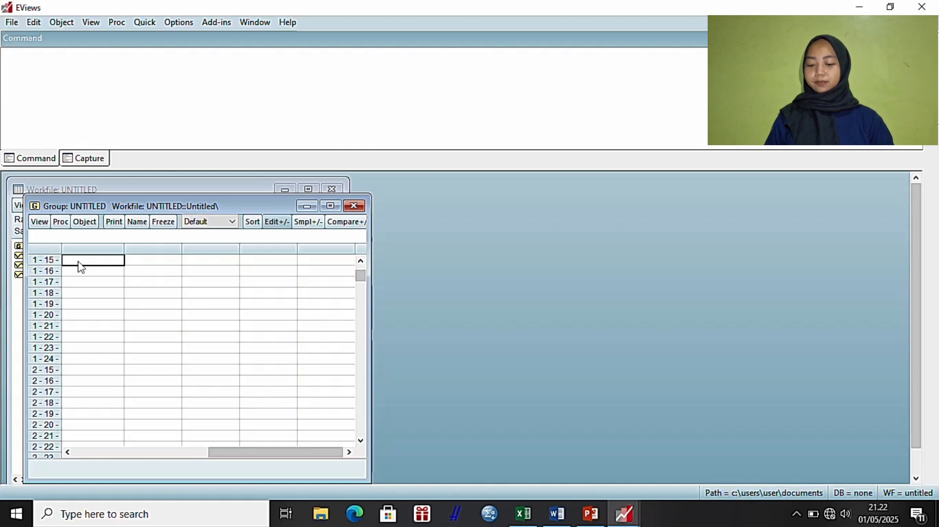
pyautogui.hotkey('ctrl', 'v')
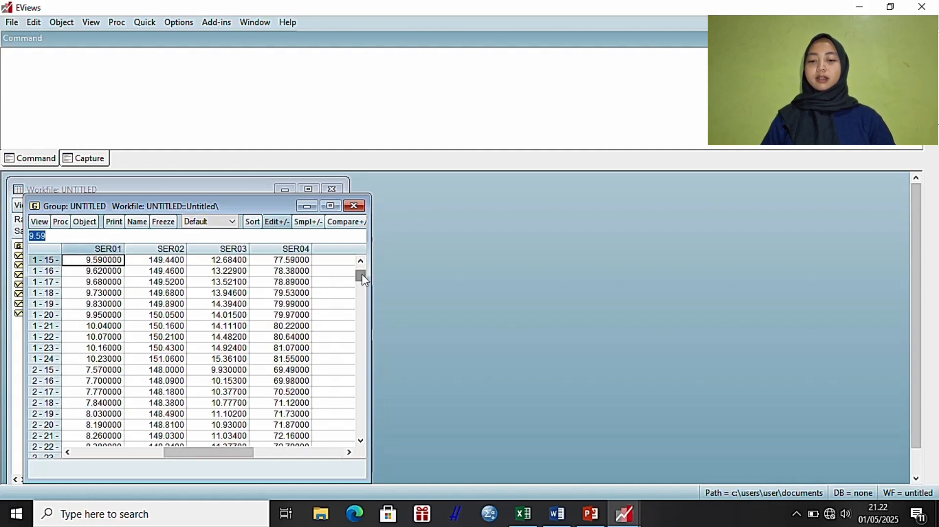
# Step: Rename series SER01 as X1 and SER02 as X2 in the group, accepting both renames
pyautogui.moveTo(364, 281); pyautogui.dragTo(361, 273)
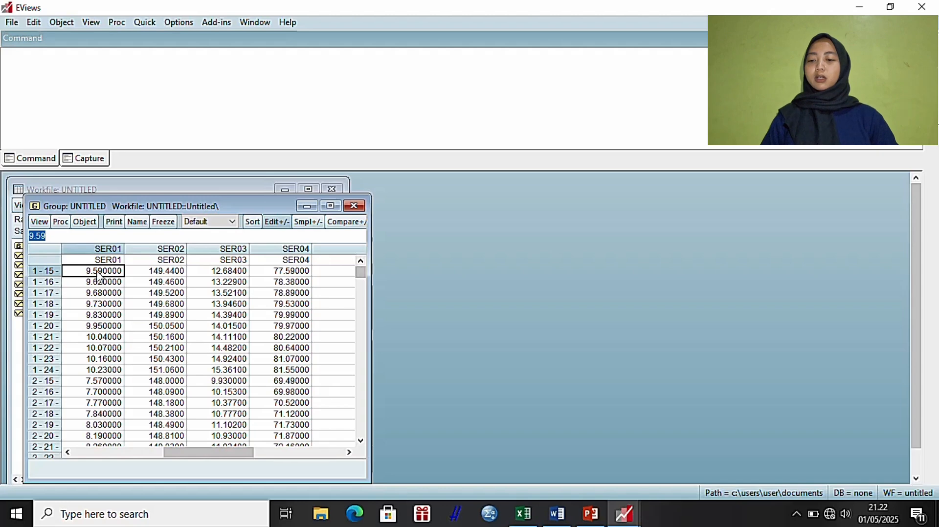
pyautogui.click(104, 260)
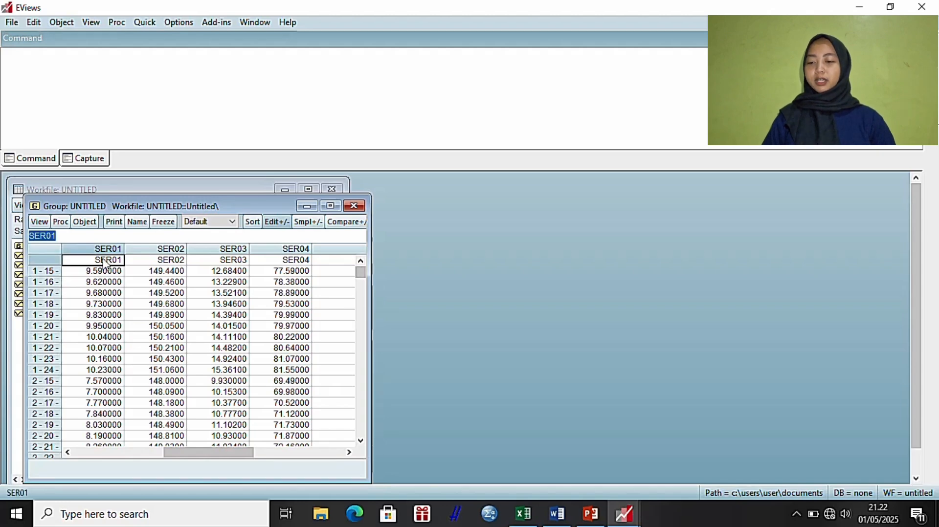
pyautogui.write('X1')
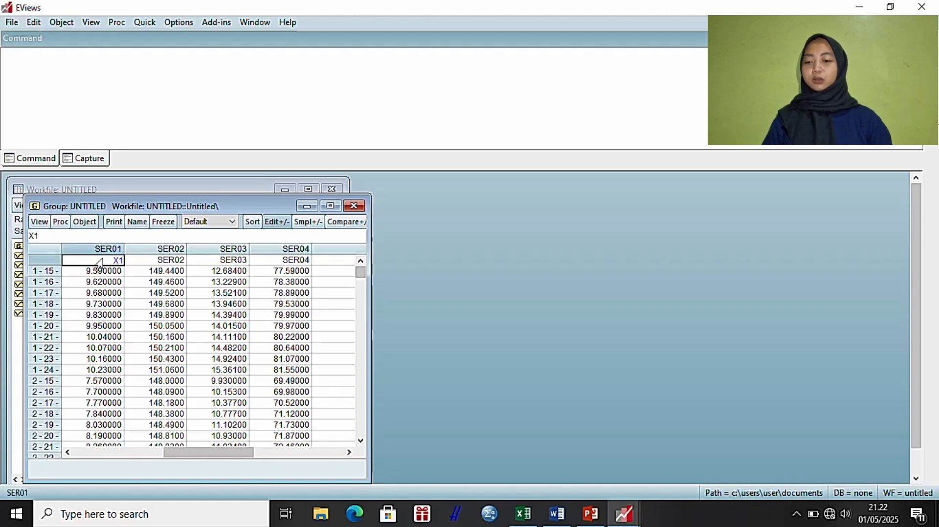
pyautogui.press('Return')
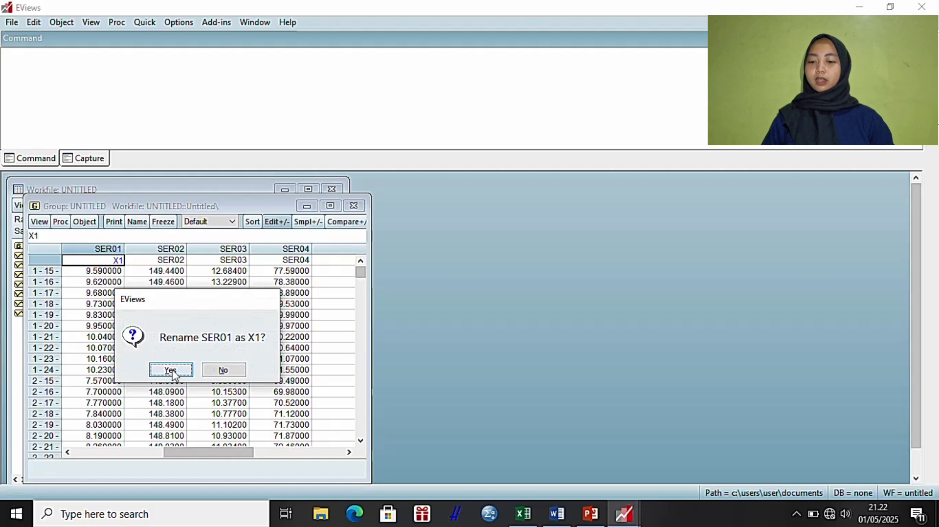
pyautogui.click(171, 370)
pyautogui.click(181, 261)
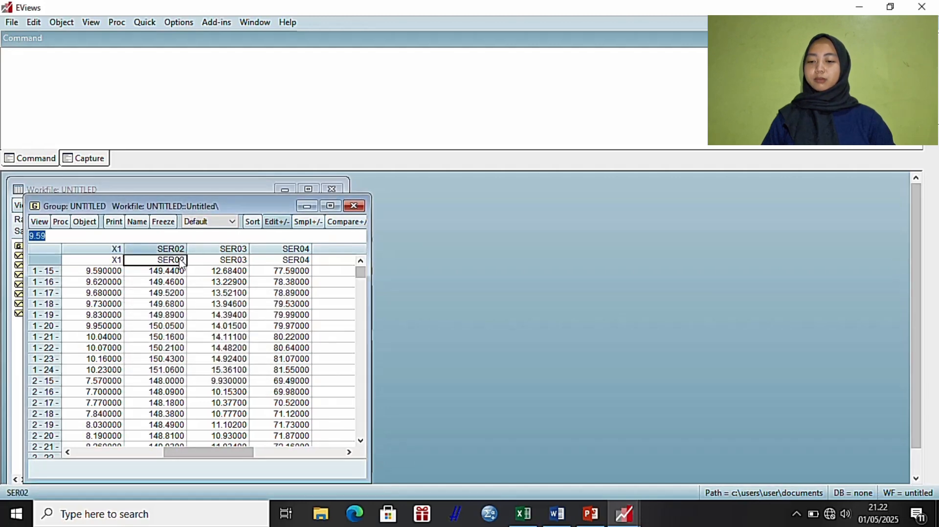
pyautogui.write('X2')
pyautogui.press('Return')
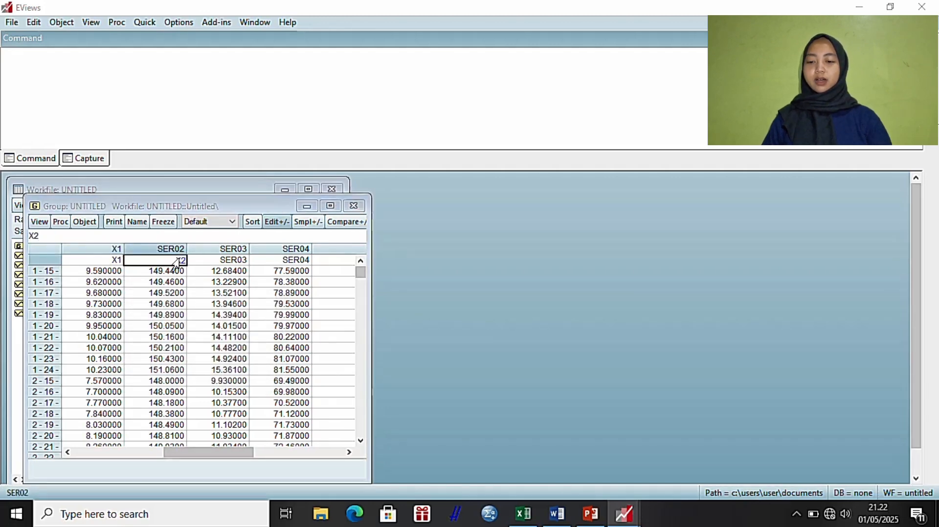
pyautogui.click(173, 370)
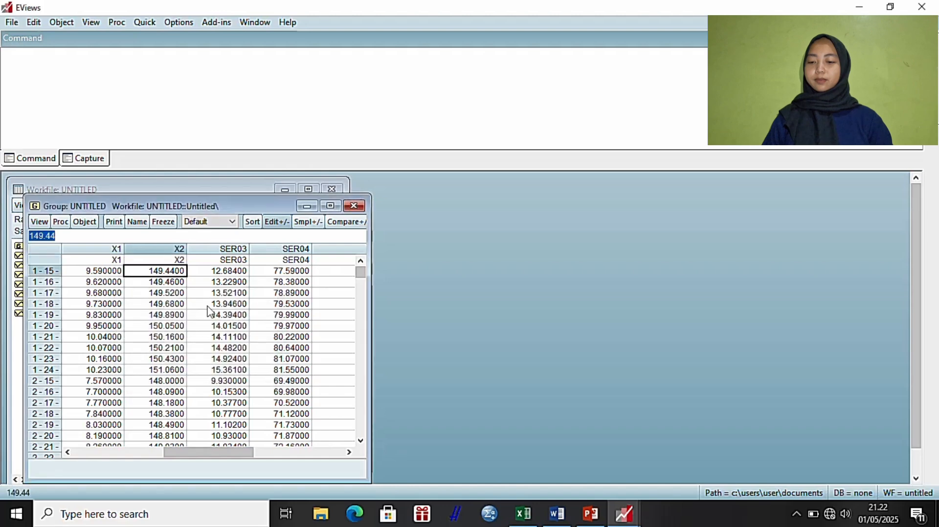
# Step: Rename series SER03 as X3 and SER04 as Y in the group, accepting both renames
pyautogui.click(235, 261)
pyautogui.write('X')
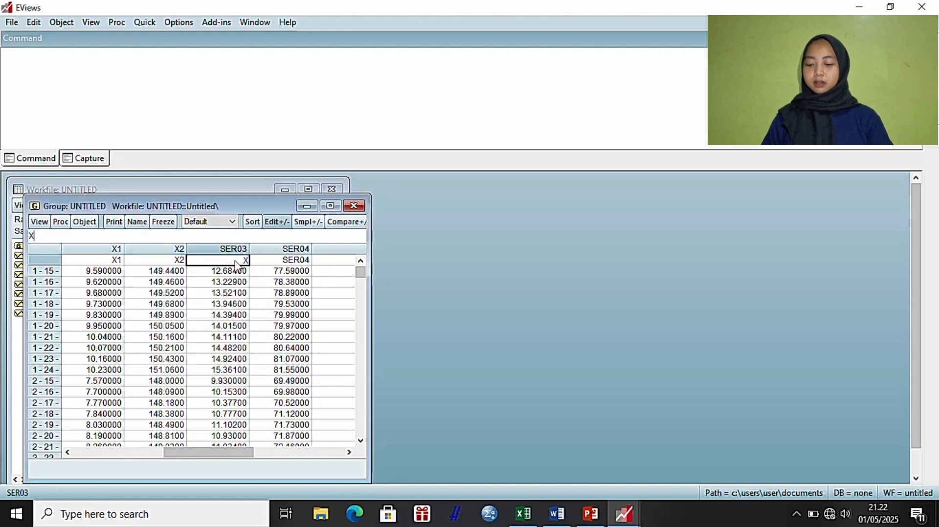
pyautogui.write('3')
pyautogui.press('Return')
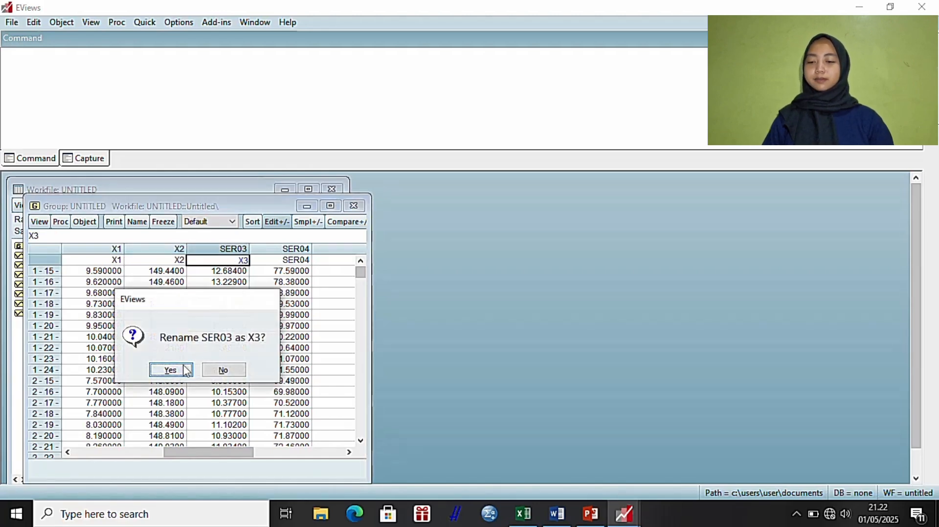
pyautogui.click(171, 370)
pyautogui.click(302, 261)
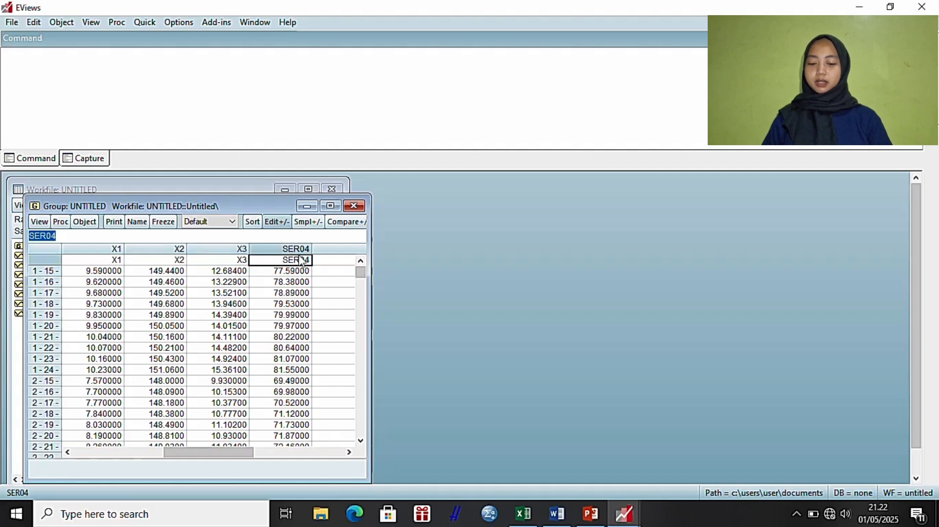
pyautogui.write('Y')
pyautogui.press('Return')
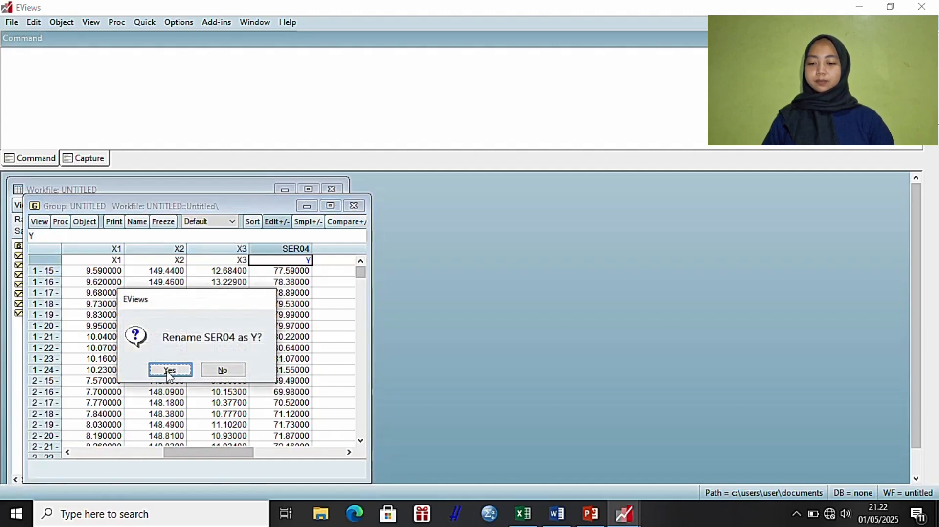
pyautogui.click(171, 371)
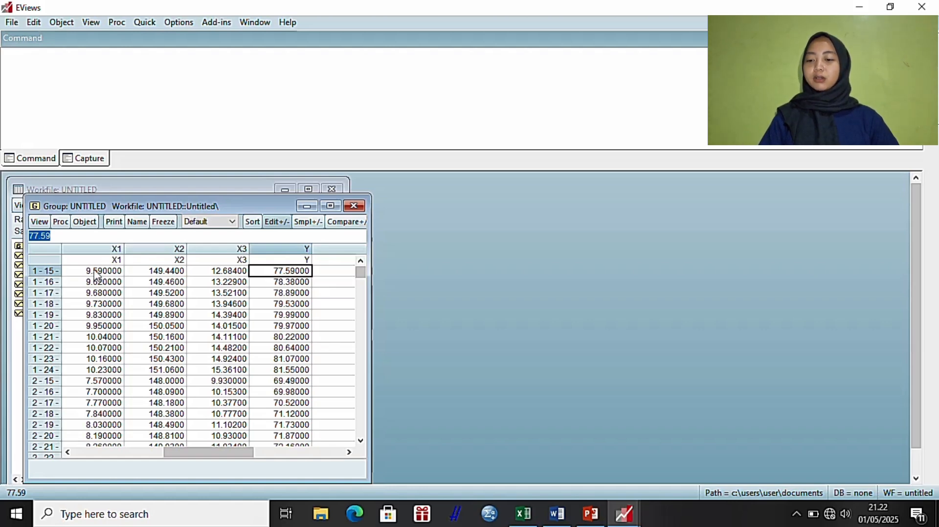
# Step: Set the display format of all X1 and X2 observations to two decimal places
pyautogui.moveTo(97, 274); pyautogui.dragTo(164, 445)
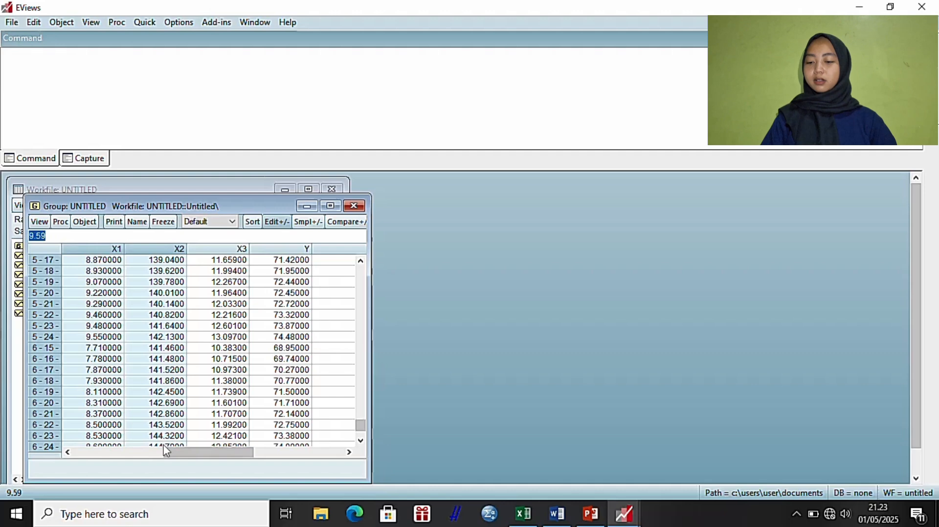
pyautogui.rightClick(166, 451)
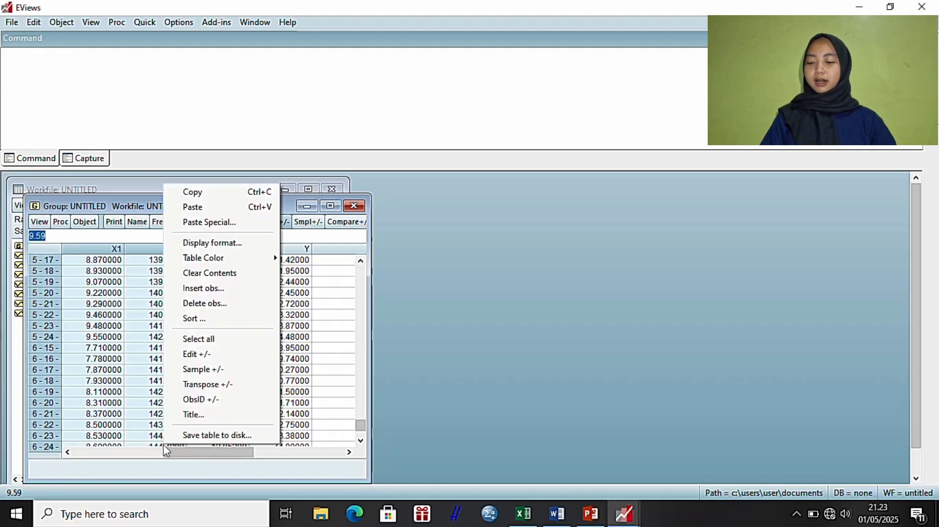
pyautogui.click(216, 243)
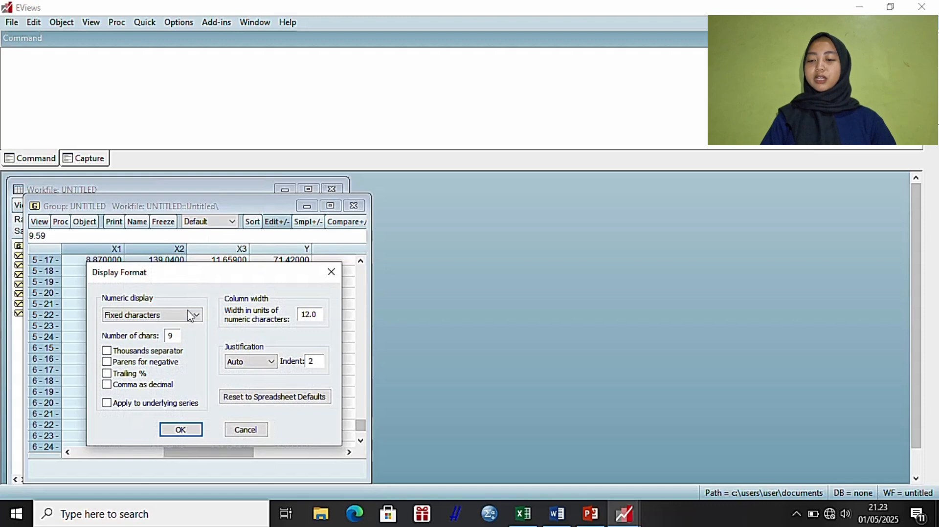
pyautogui.click(191, 316)
pyautogui.click(156, 345)
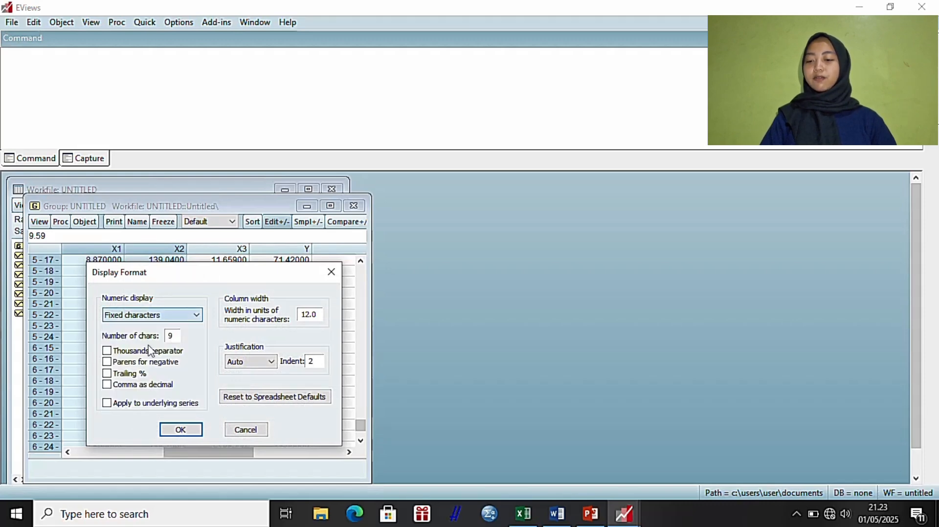
pyautogui.click(180, 430)
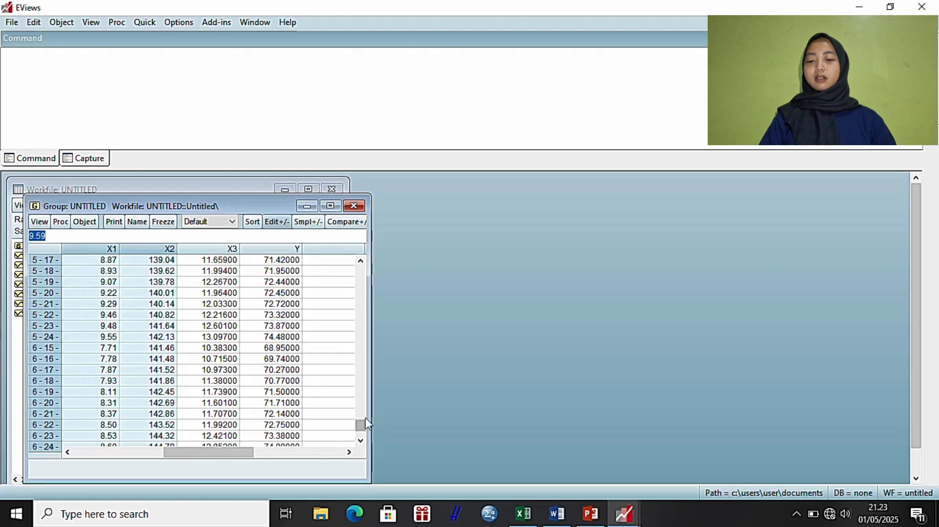
# Step: Set the display format of all X3 observations to fixed characters with 7 characters
pyautogui.moveTo(360, 424); pyautogui.dragTo(360, 271)
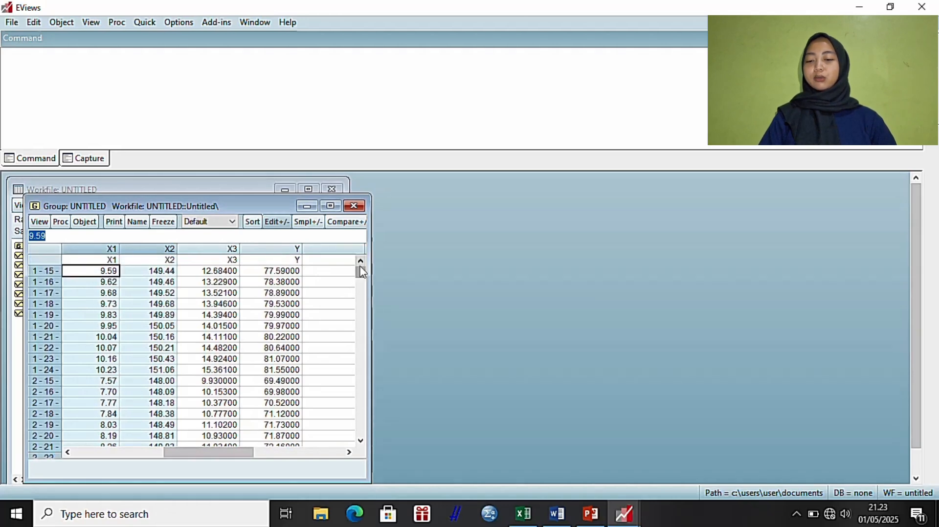
pyautogui.moveTo(201, 275); pyautogui.dragTo(221, 466)
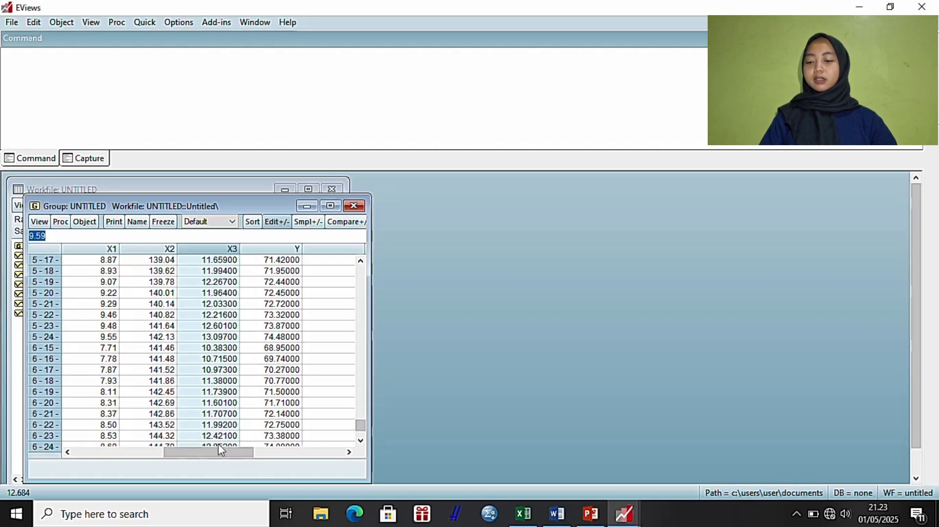
pyautogui.rightClick(219, 445)
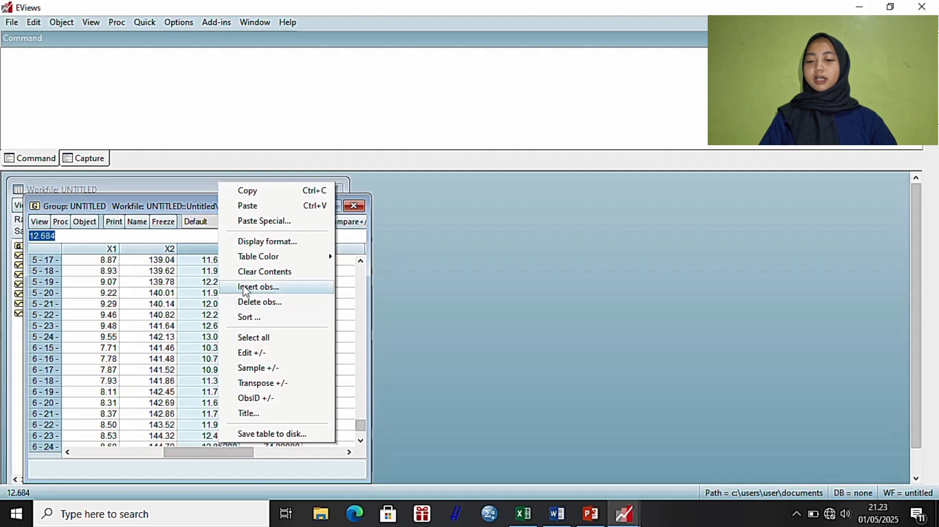
pyautogui.click(256, 241)
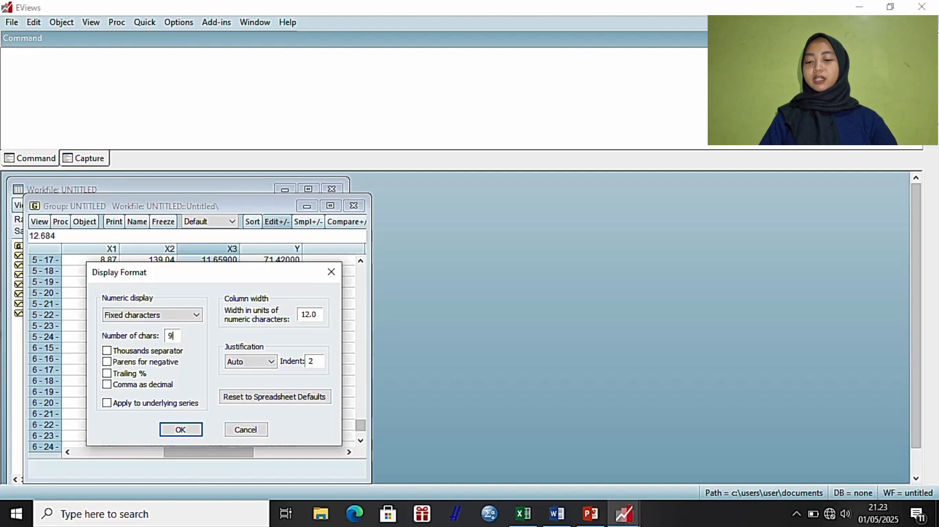
pyautogui.press('BackSpace')
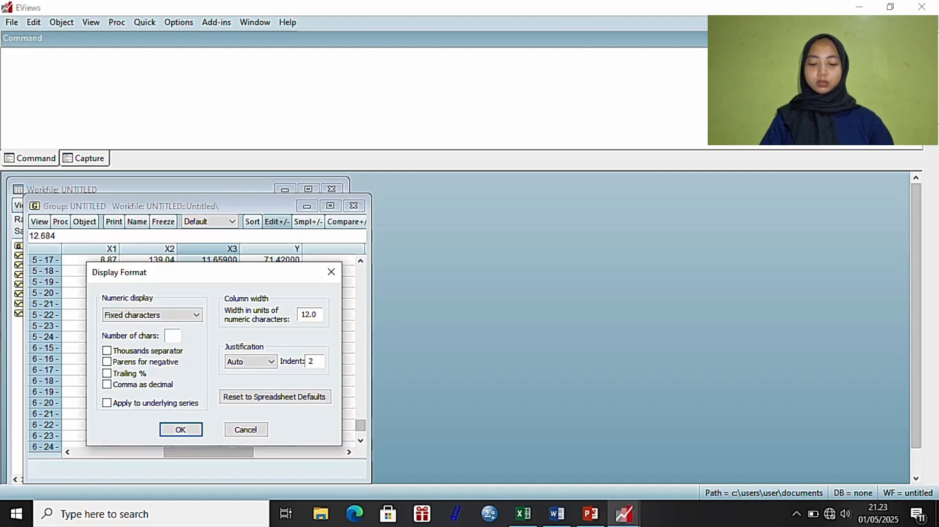
pyautogui.write('7')
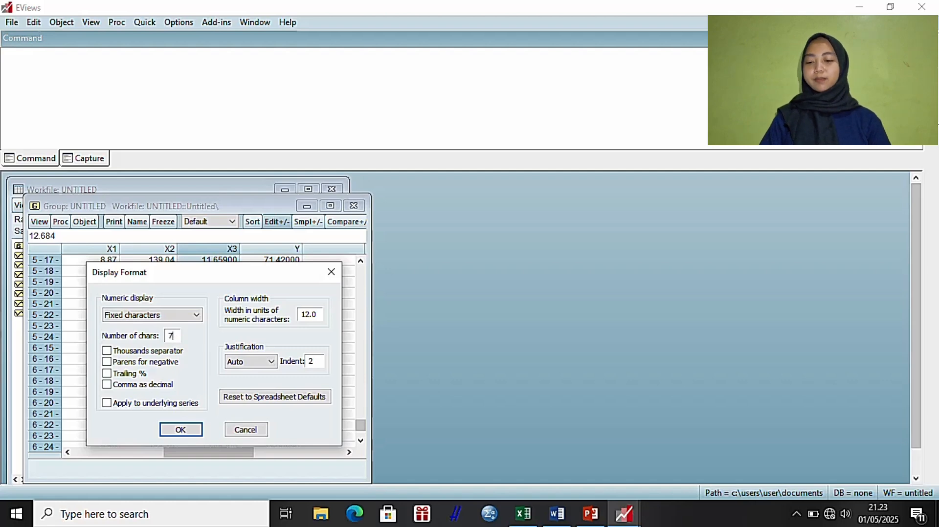
pyautogui.click(180, 430)
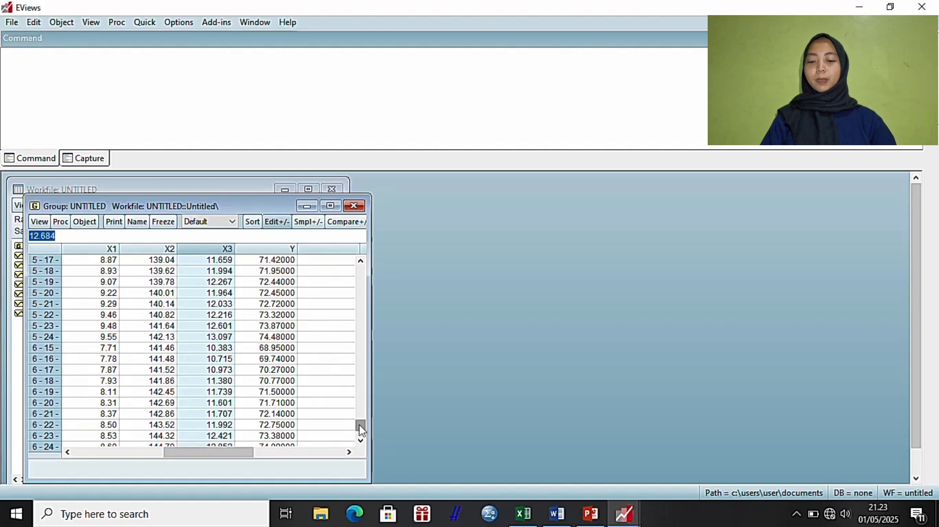
# Step: Set the display format of all Y observations to fixed decimal with 2 decimal places
pyautogui.moveTo(359, 425); pyautogui.dragTo(361, 273)
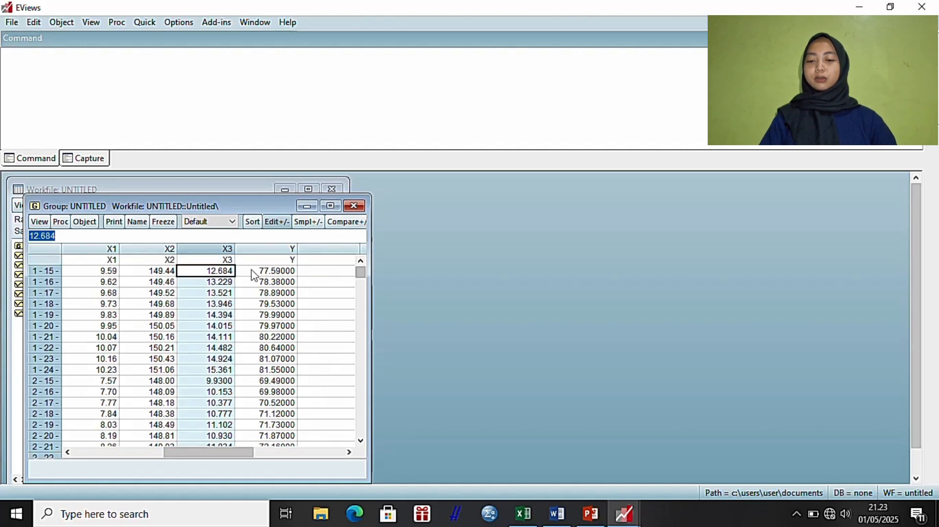
pyautogui.moveTo(254, 276); pyautogui.dragTo(277, 439)
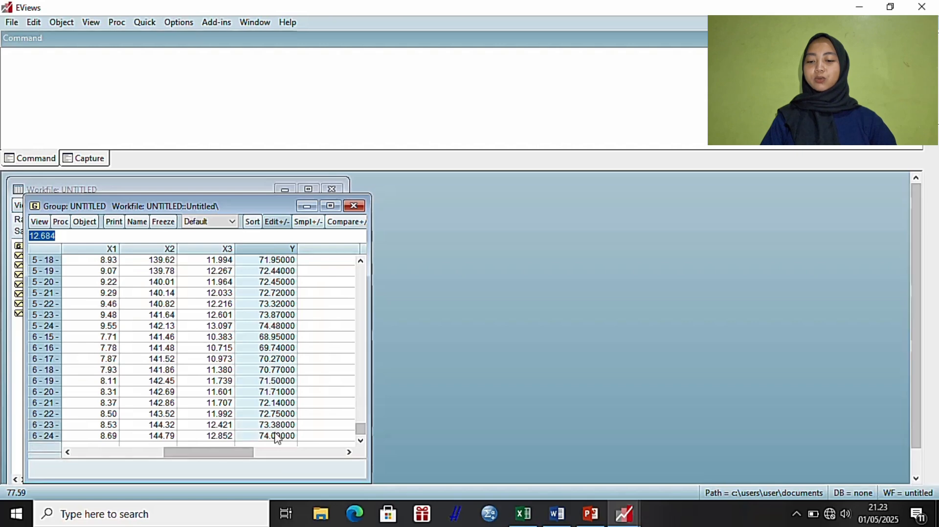
pyautogui.rightClick(277, 438)
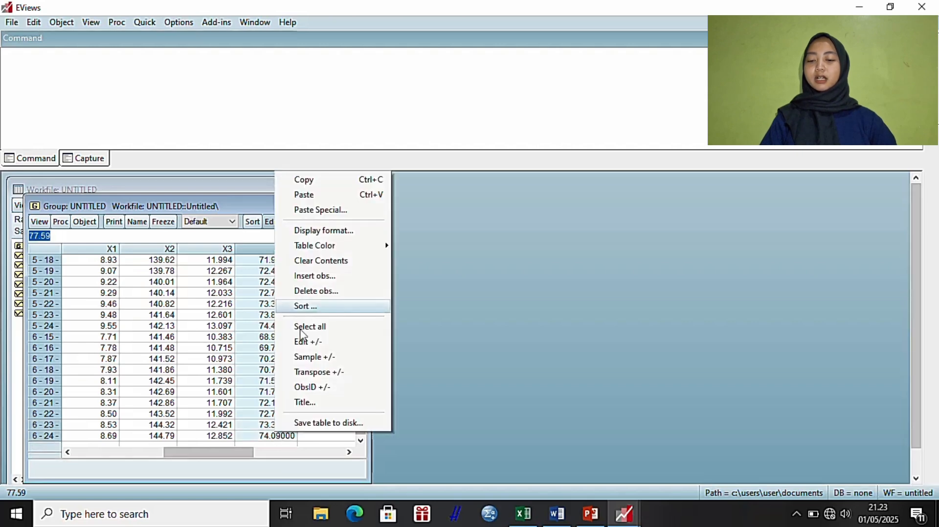
pyautogui.click(322, 232)
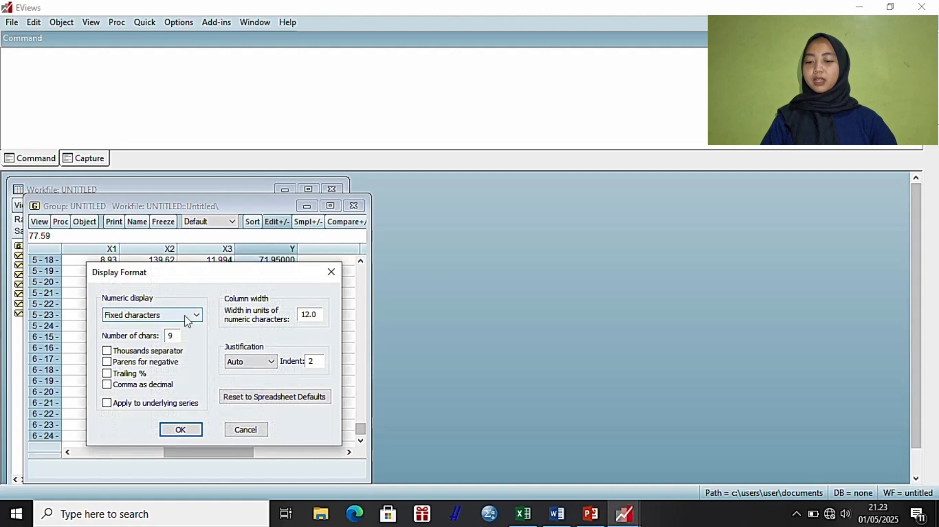
pyautogui.click(185, 316)
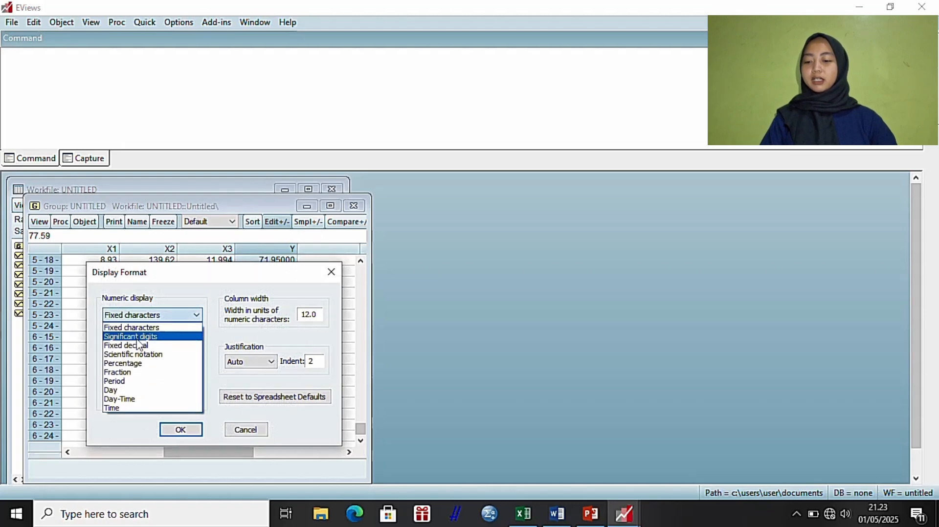
pyautogui.click(135, 347)
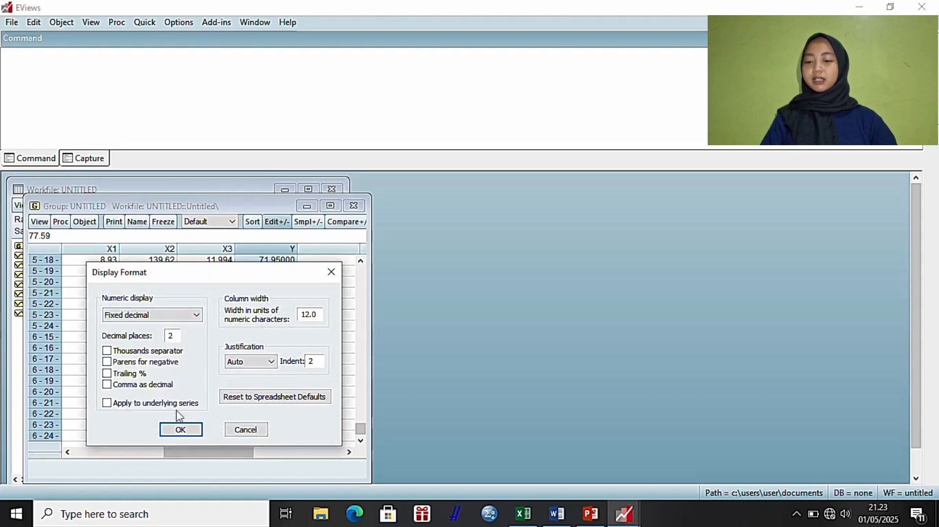
pyautogui.click(181, 433)
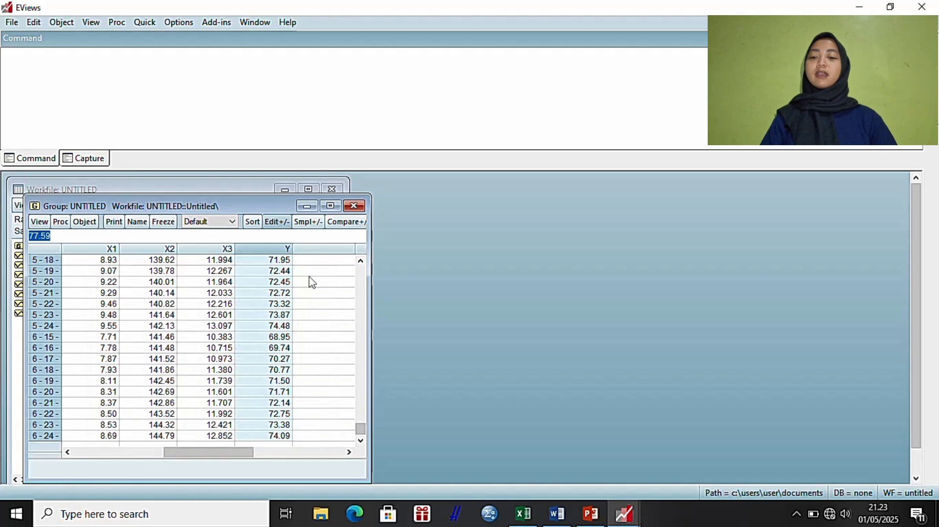
# Step: Close and delete the untitled group, and open series x1, x2, x3 and y together as an equation
pyautogui.click(355, 207)
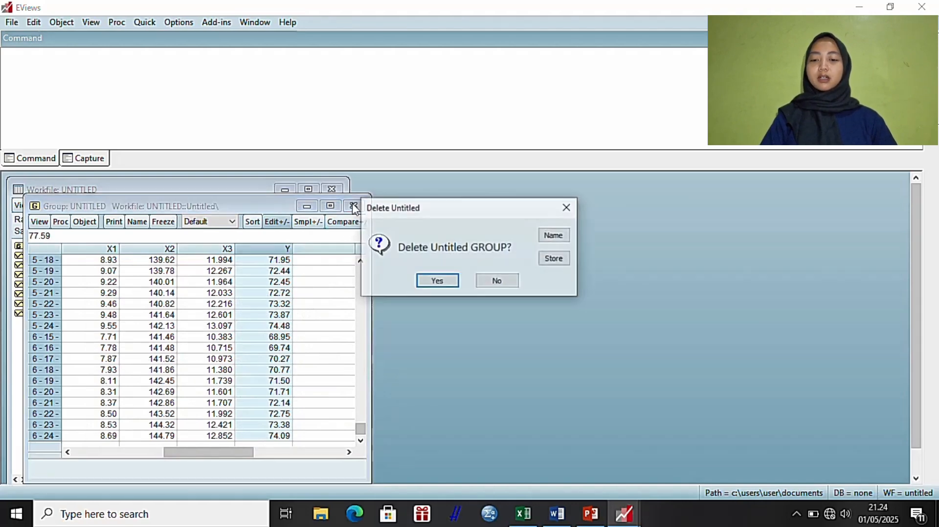
pyautogui.click(429, 283)
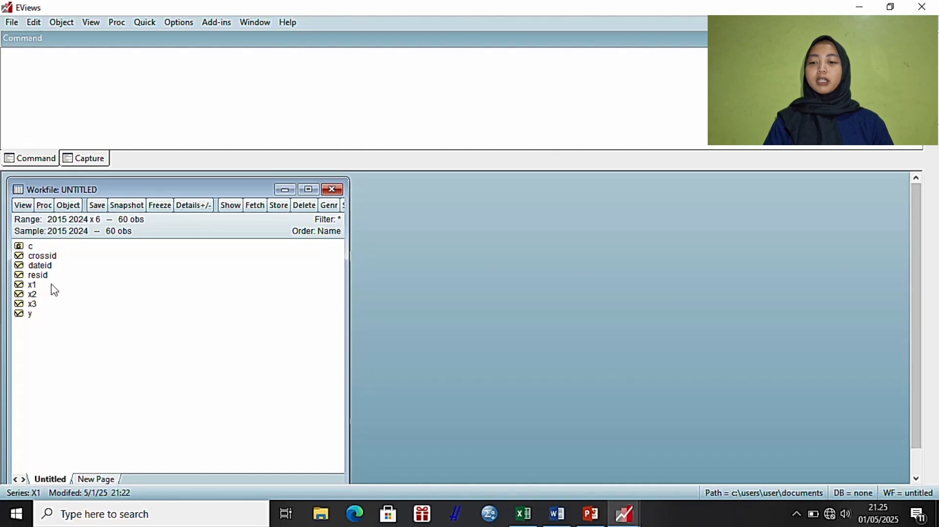
pyautogui.moveTo(51, 286); pyautogui.dragTo(49, 314)
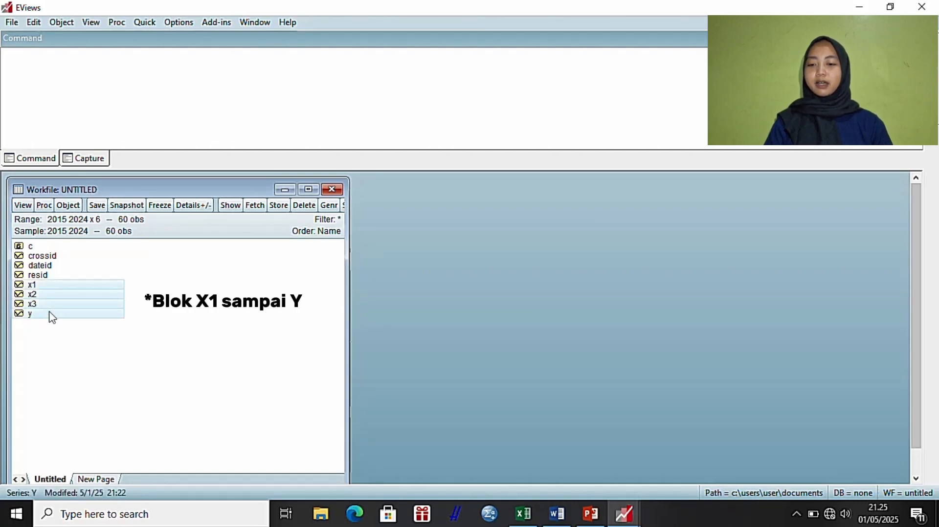
pyautogui.rightClick(52, 317)
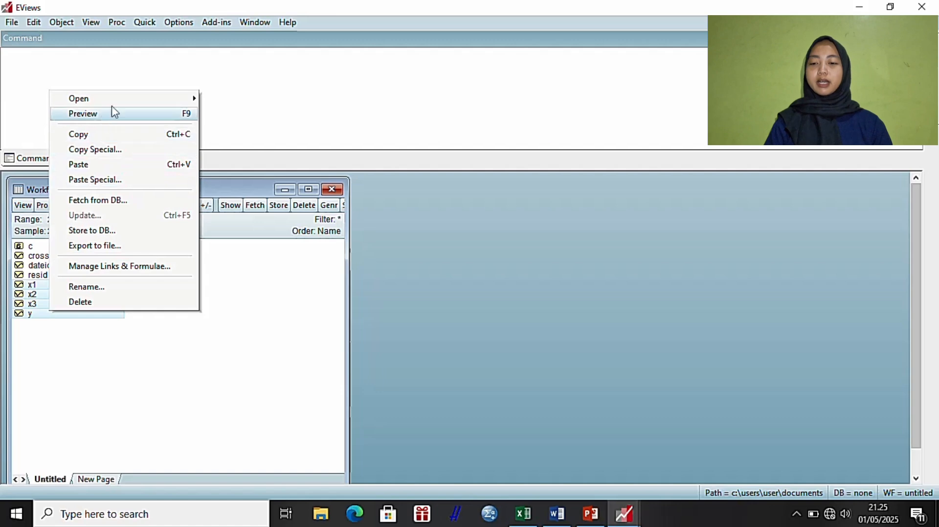
pyautogui.moveTo(120, 97)
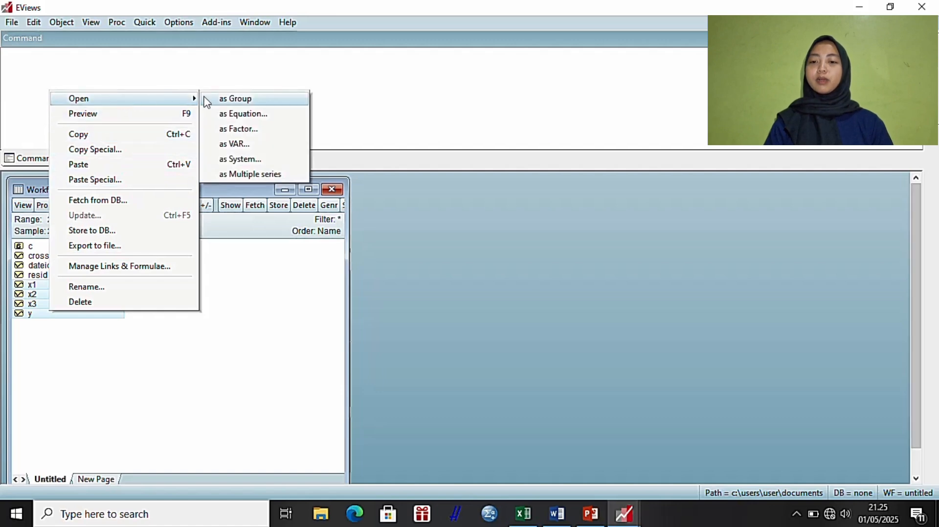
pyautogui.click(232, 116)
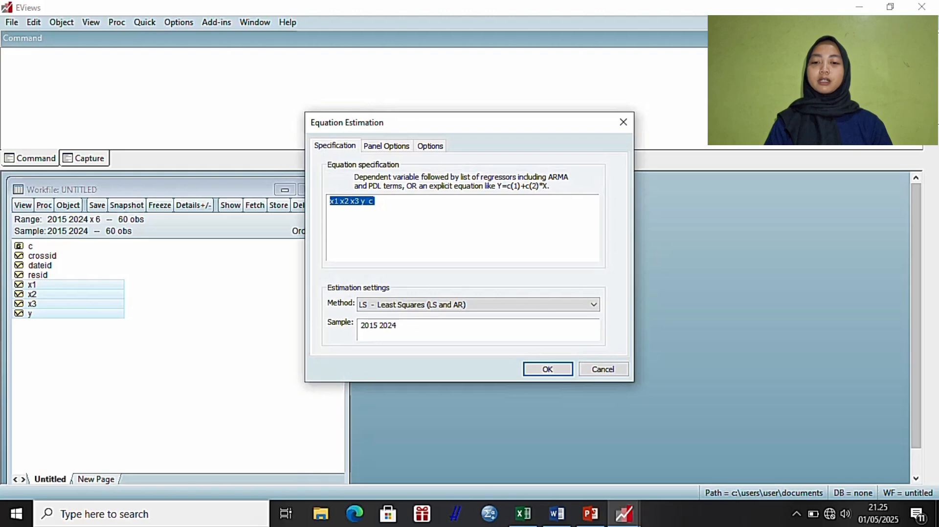
# Step: Rewrite the equation specification as y c x1 x2 x3
pyautogui.click(379, 201)
pyautogui.press('BackSpace')
pyautogui.press('BackSpace')
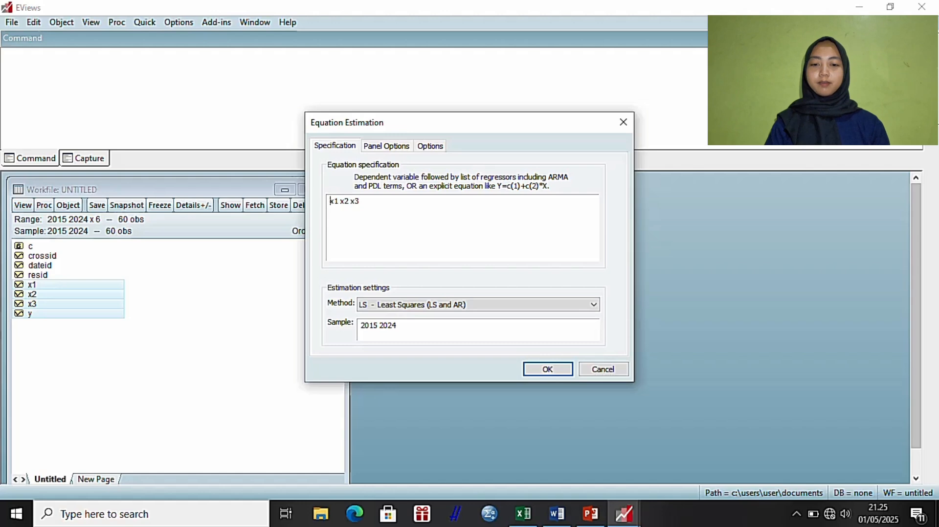
pyautogui.write('y c')
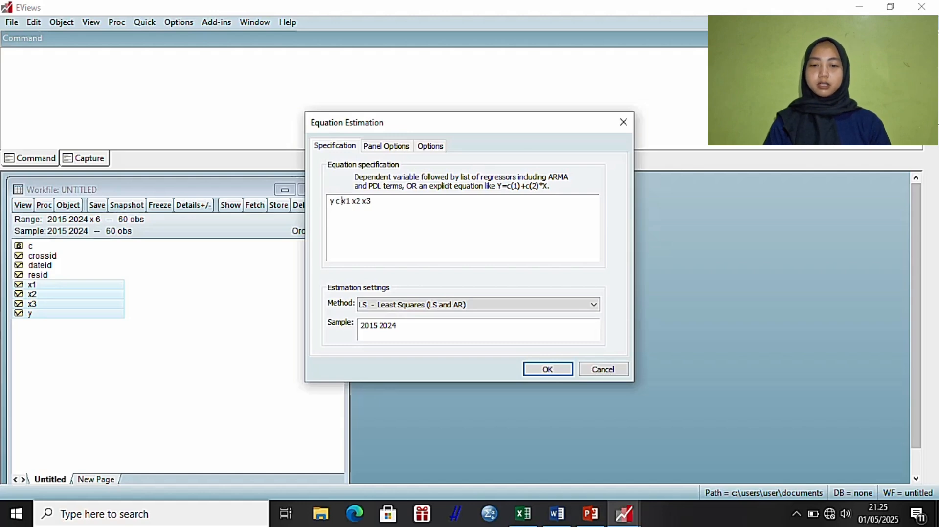
# Step: Estimate the equation with fixed cross-section effects
pyautogui.click(406, 150)
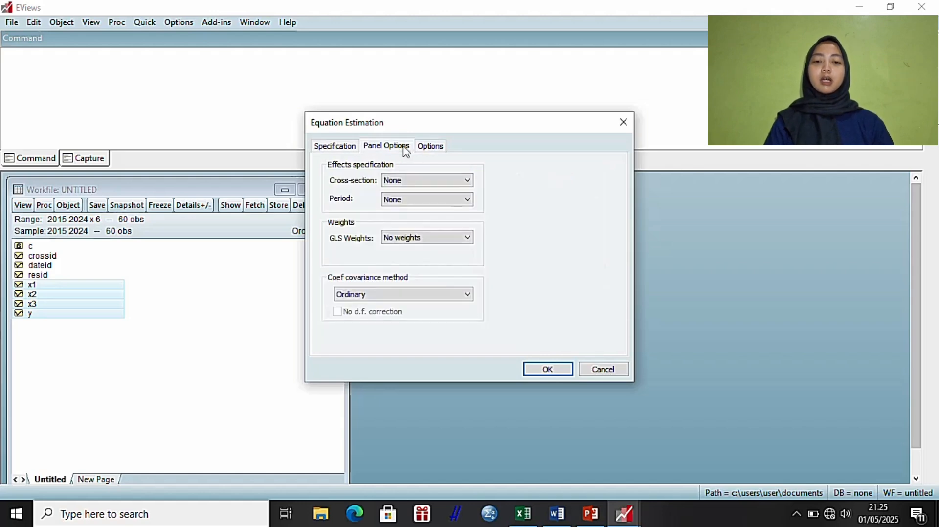
pyautogui.click(417, 182)
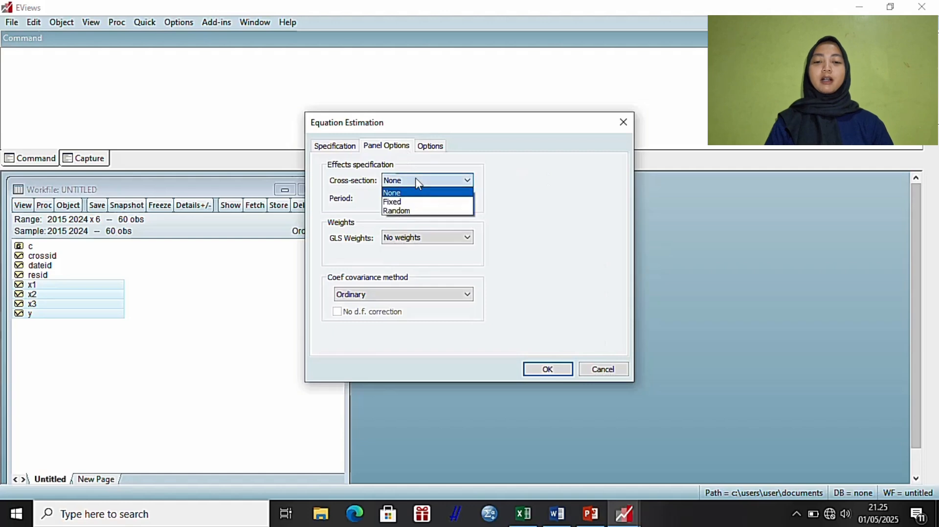
pyautogui.click(397, 203)
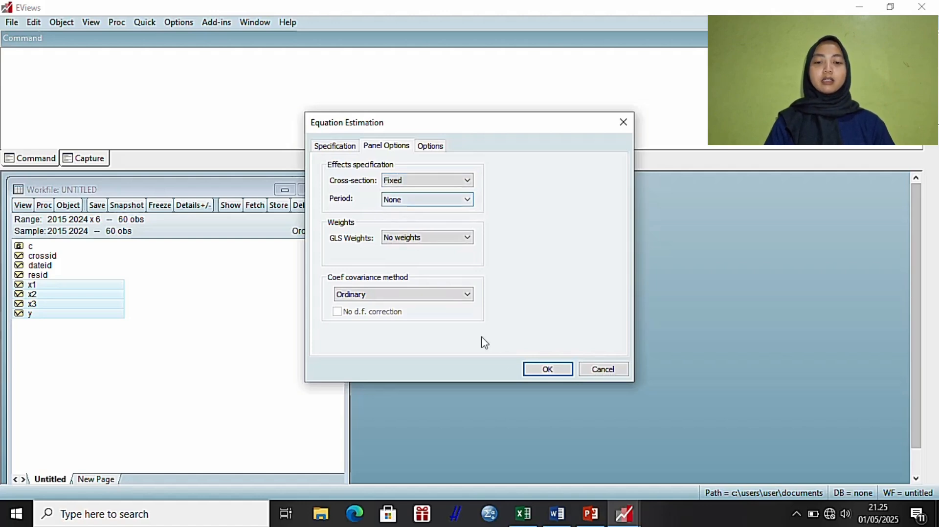
pyautogui.click(543, 370)
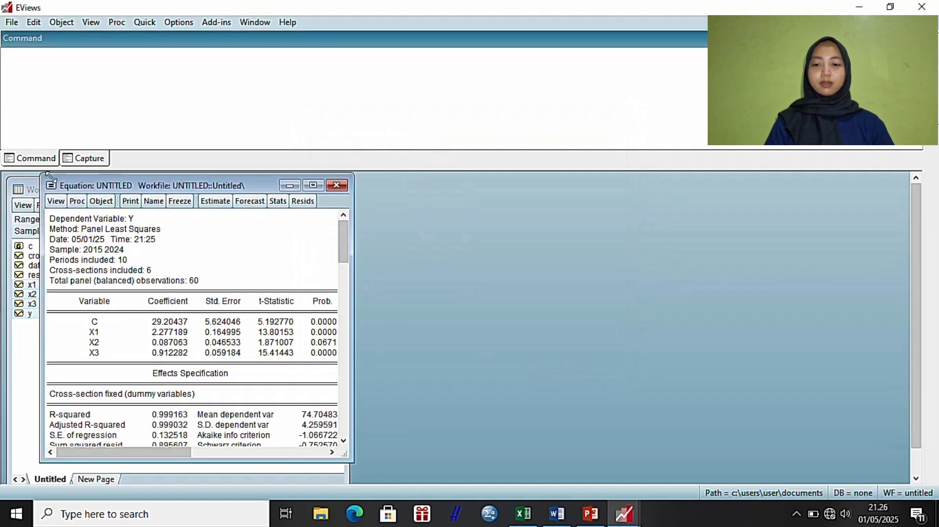
# Step: Run the Redundant Fixed Effects - Likelihood Ratio test on the equation and select its effects test results
pyautogui.click(57, 201)
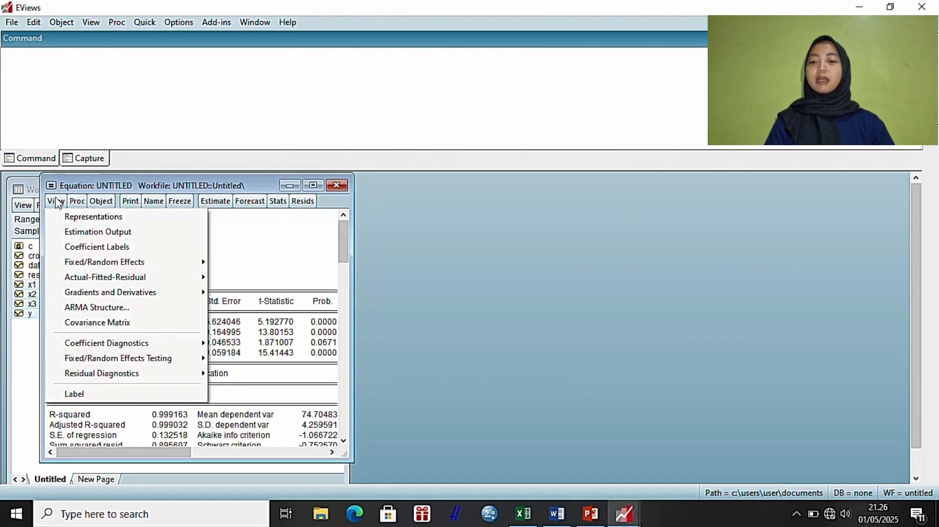
pyautogui.moveTo(101, 362)
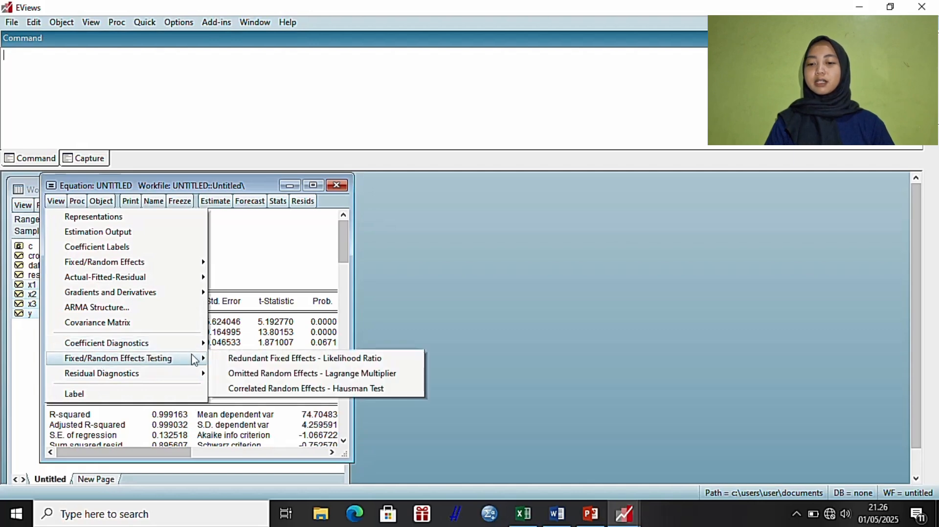
pyautogui.click(252, 361)
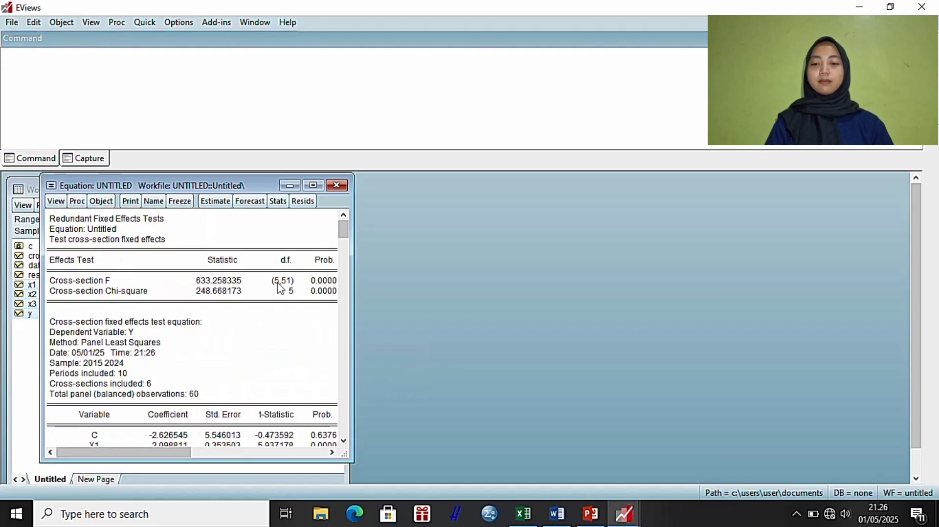
pyautogui.moveTo(51, 218); pyautogui.dragTo(331, 306)
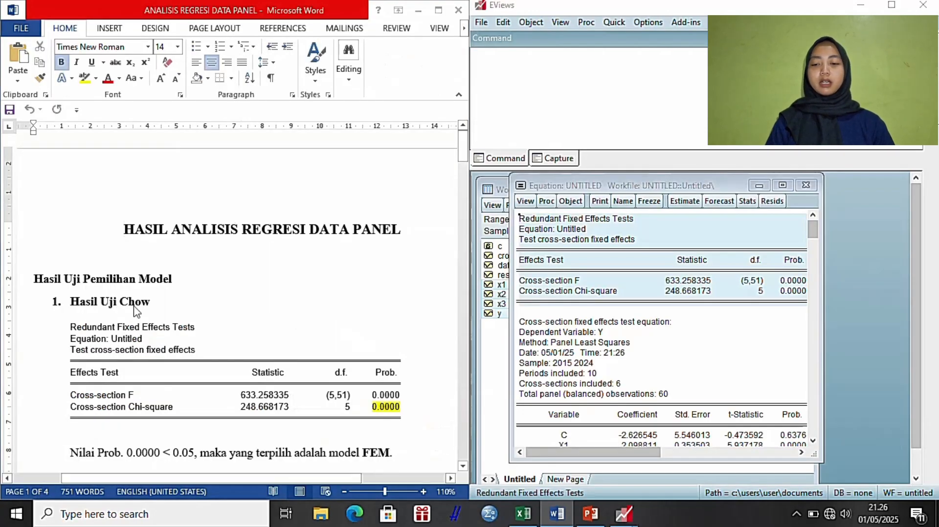
# Step: Arrange the Word report ANALISIS REGRESI DATA PANEL and EViews side by side to compare the Chow test results
pyautogui.press('super+Left')
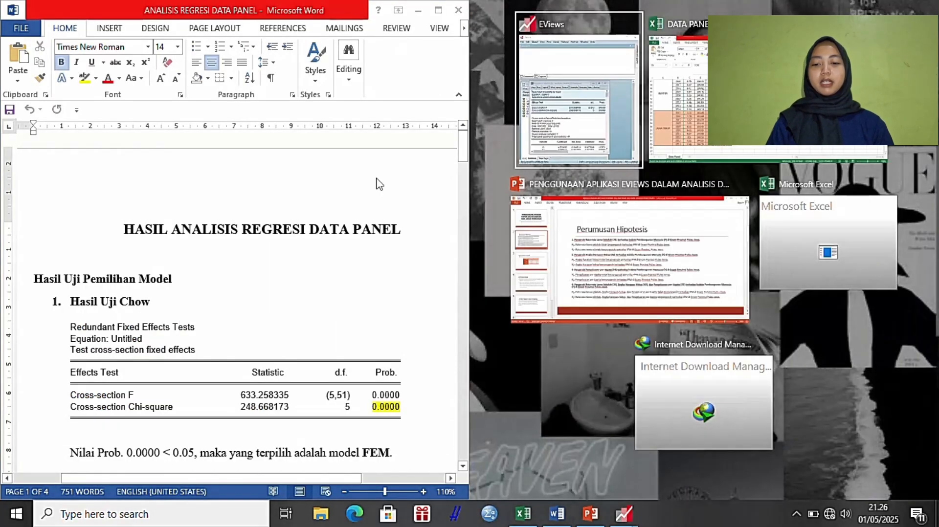
pyautogui.click(565, 75)
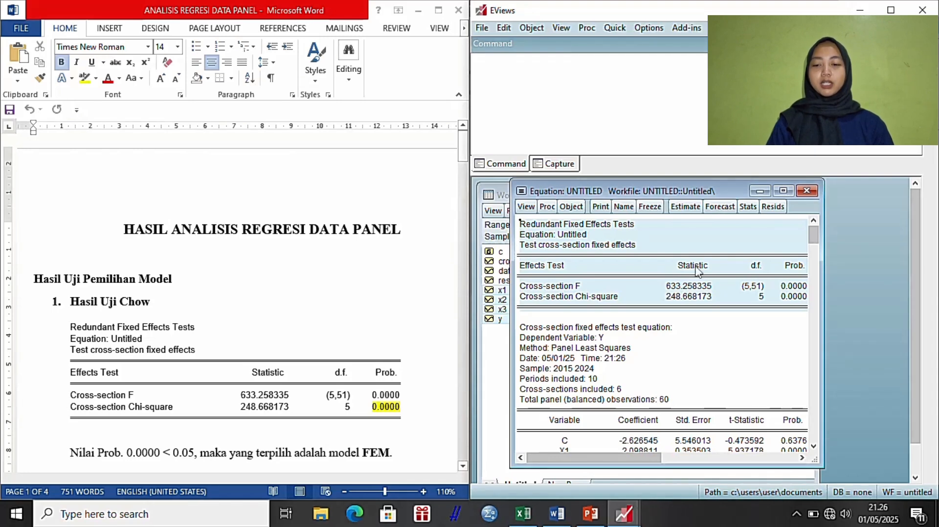
pyautogui.click(549, 238)
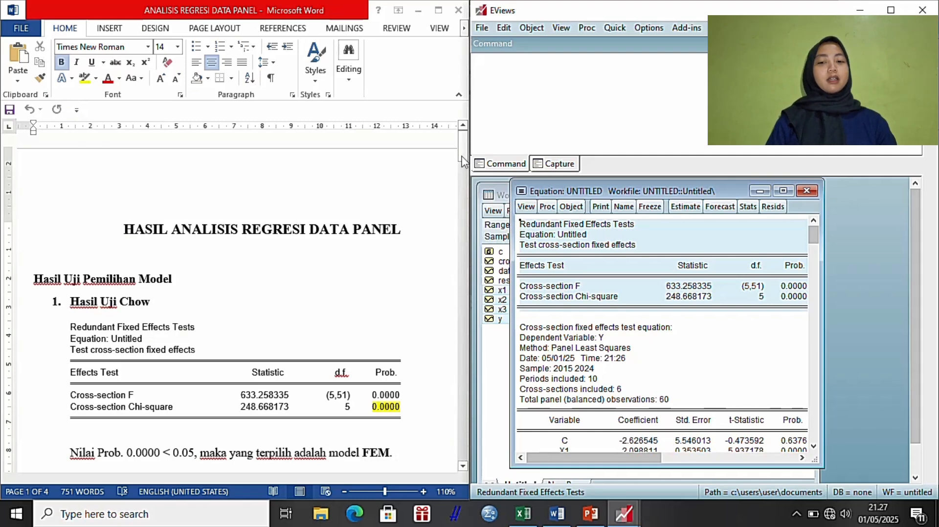
# Step: Re-estimate the equation in EViews with random cross-section effects and no period effects
pyautogui.moveTo(463, 158); pyautogui.dragTo(464, 185)
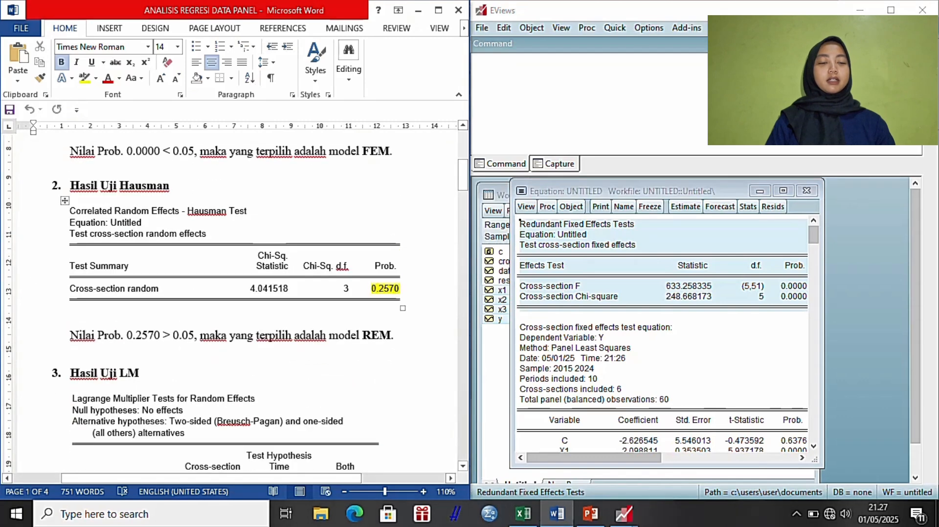
pyautogui.click(685, 207)
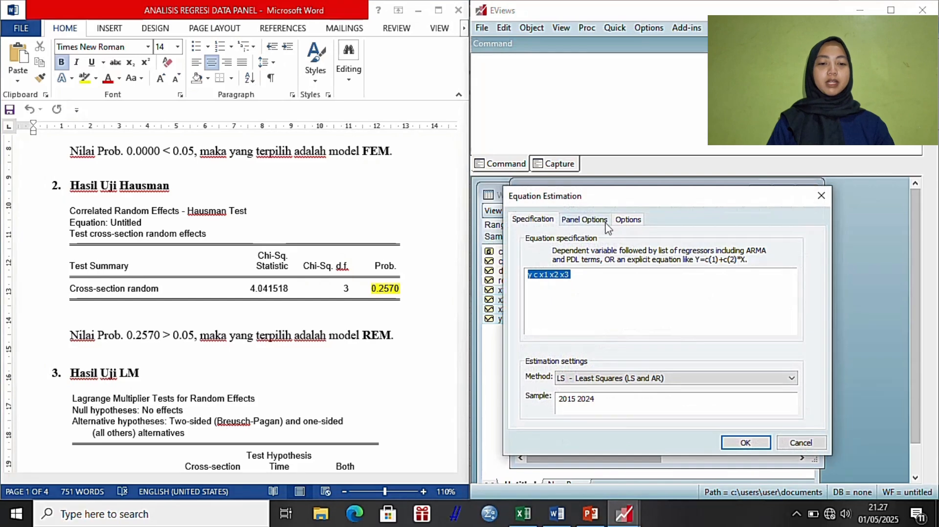
pyautogui.click(602, 221)
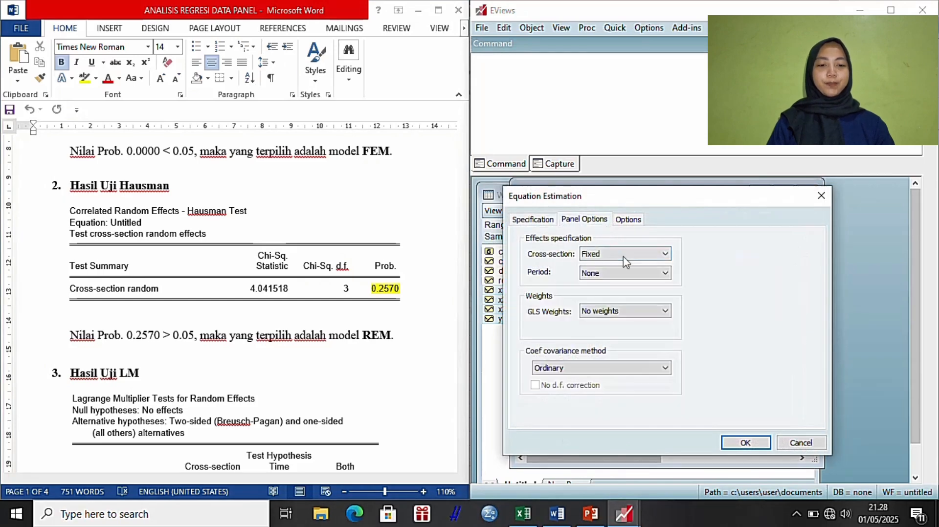
pyautogui.click(627, 254)
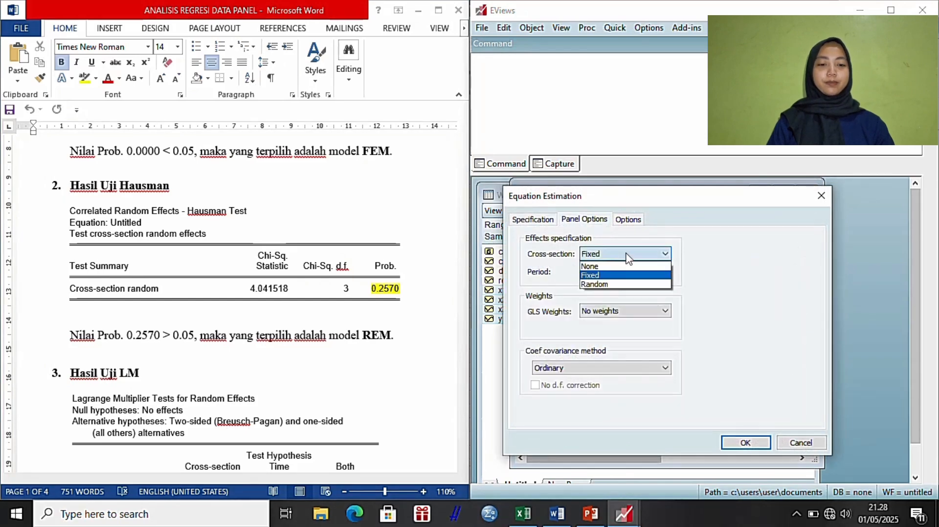
pyautogui.click(600, 284)
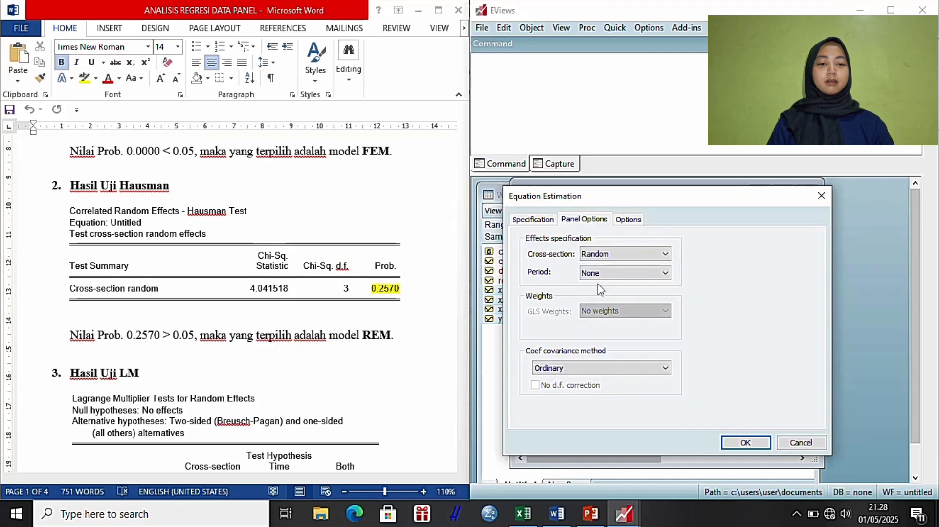
pyautogui.click(742, 443)
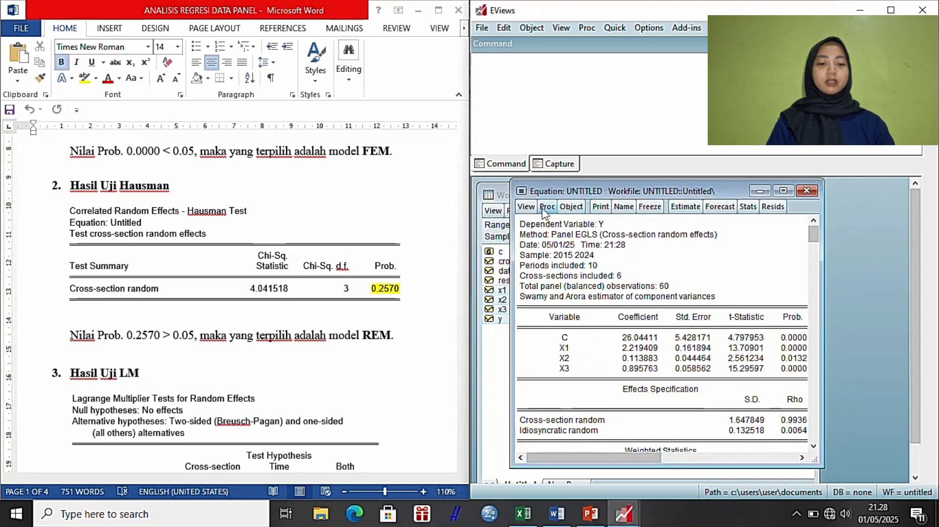
# Step: Run the Correlated Random Effects - Hausman Test on the equation and select its test summary block
pyautogui.click(526, 207)
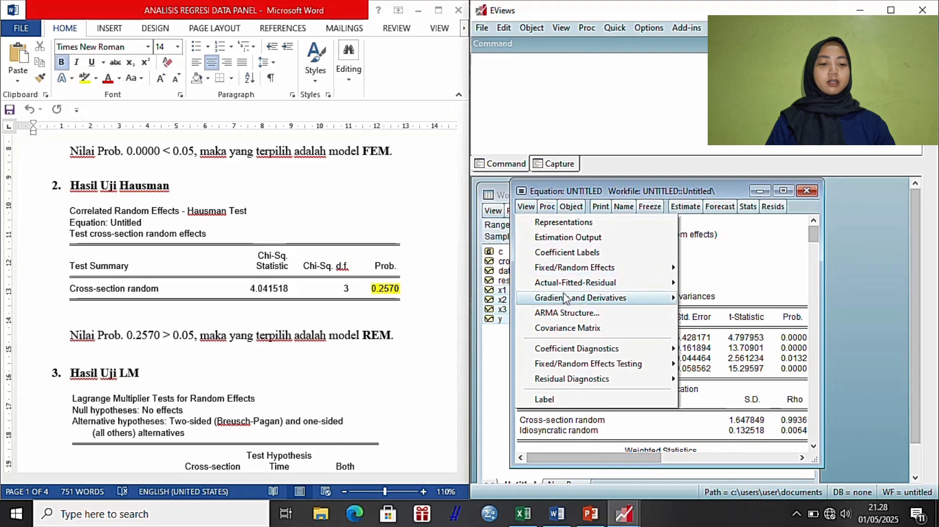
pyautogui.moveTo(577, 363)
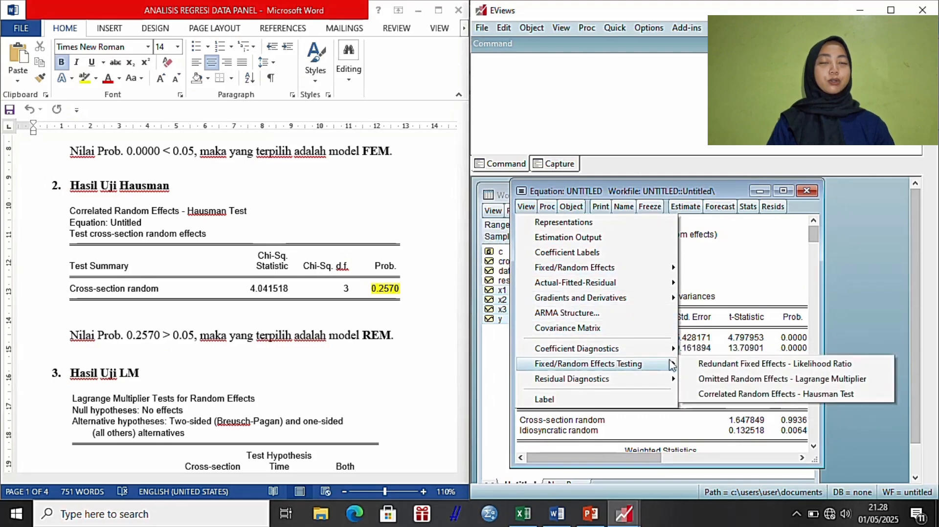
pyautogui.click(725, 397)
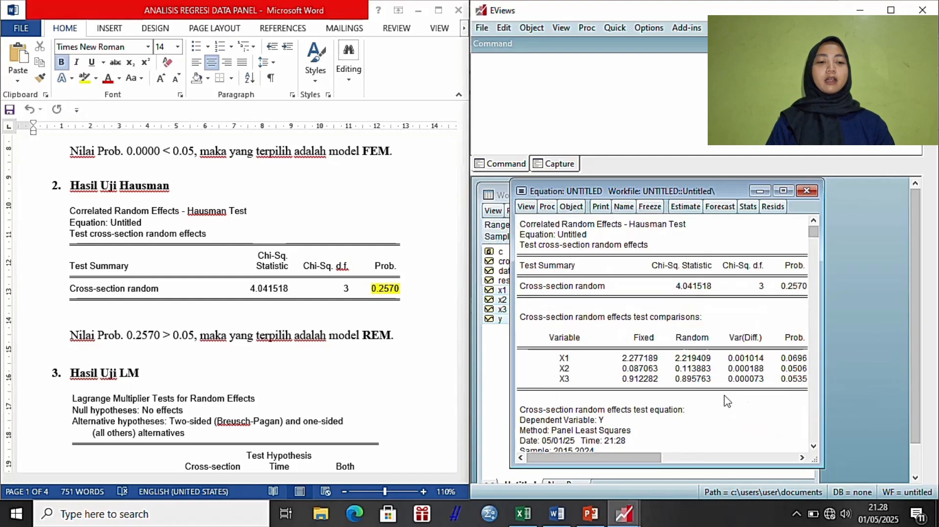
pyautogui.click(520, 223)
pyautogui.moveTo(521, 226); pyautogui.dragTo(812, 299)
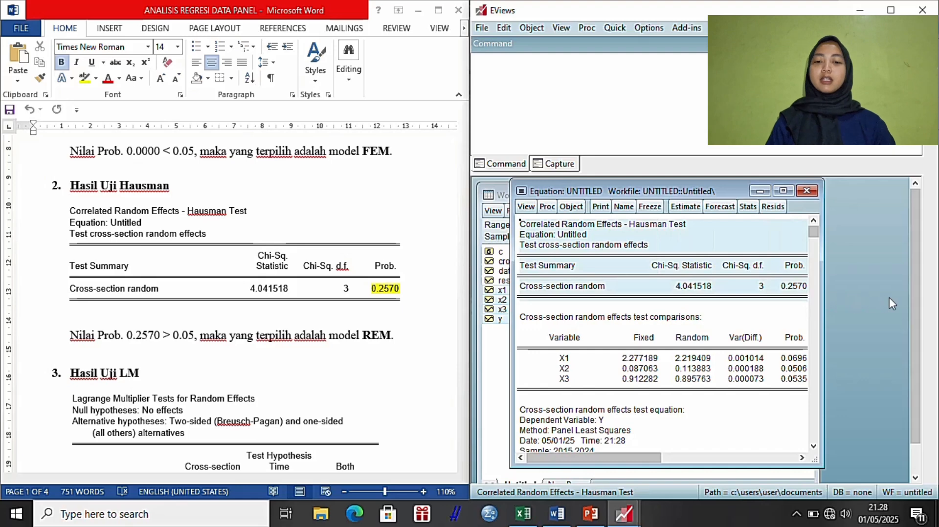
# Step: Re-estimate the equation with cross-section effects set to None and the report showing the Hasil Uji LM section
pyautogui.click(377, 300)
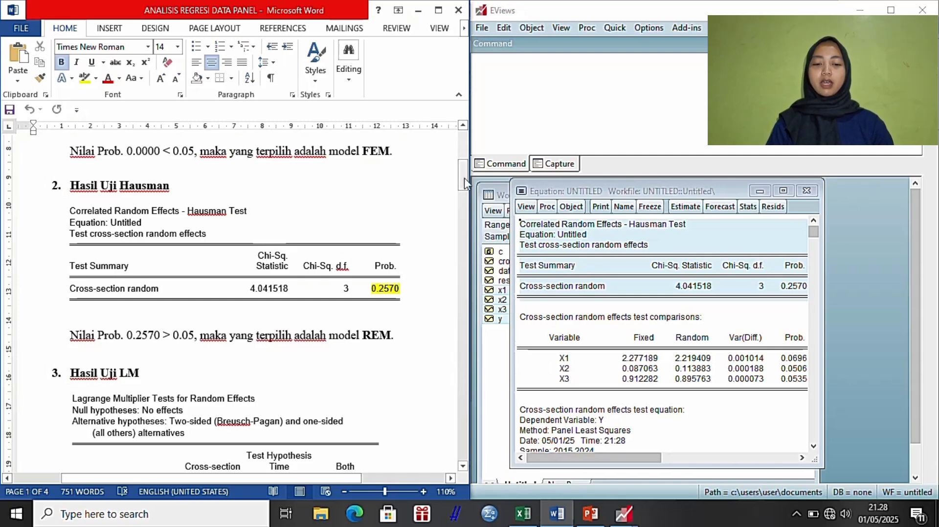
pyautogui.moveTo(464, 180); pyautogui.dragTo(464, 163)
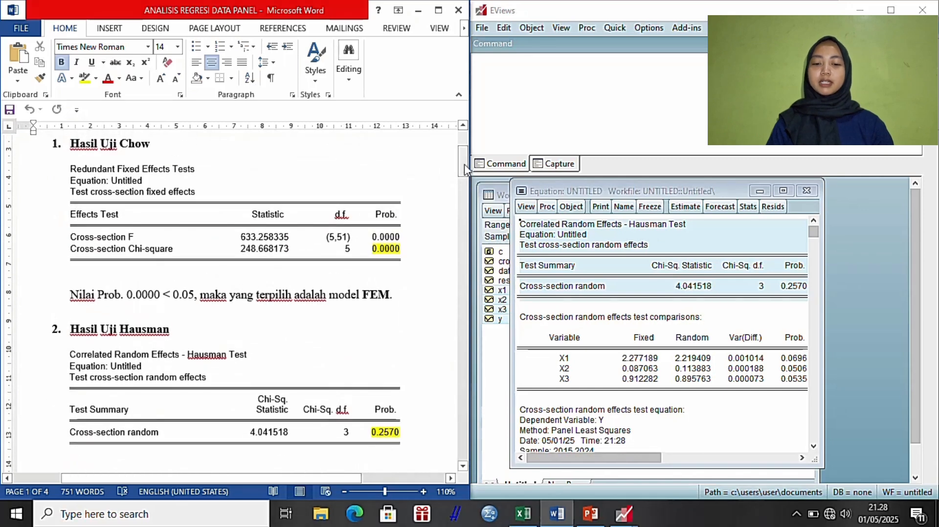
pyautogui.click(463, 466)
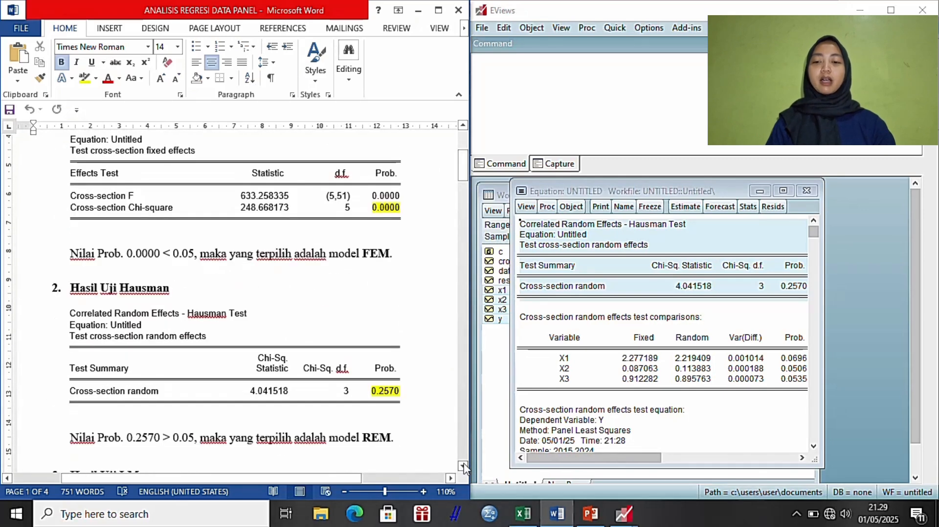
pyautogui.moveTo(462, 466); pyautogui.dragTo(463, 466)
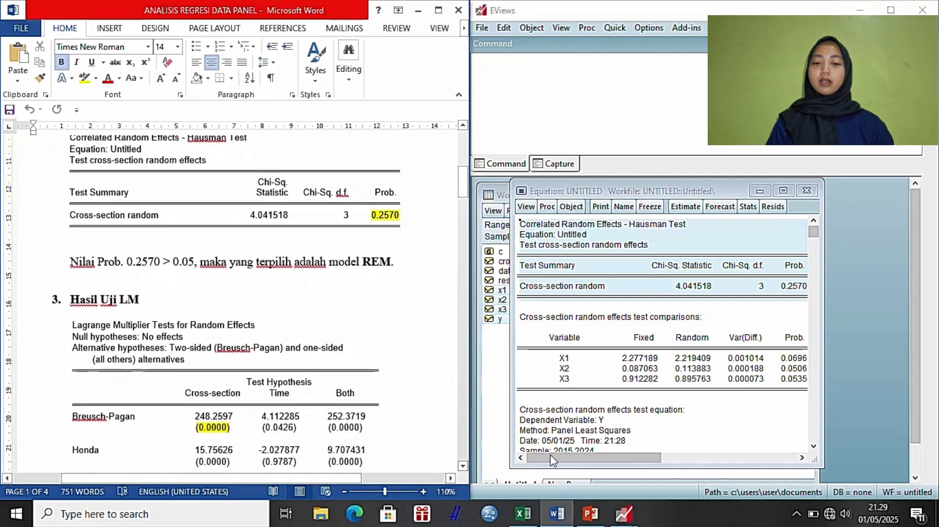
pyautogui.click(682, 207)
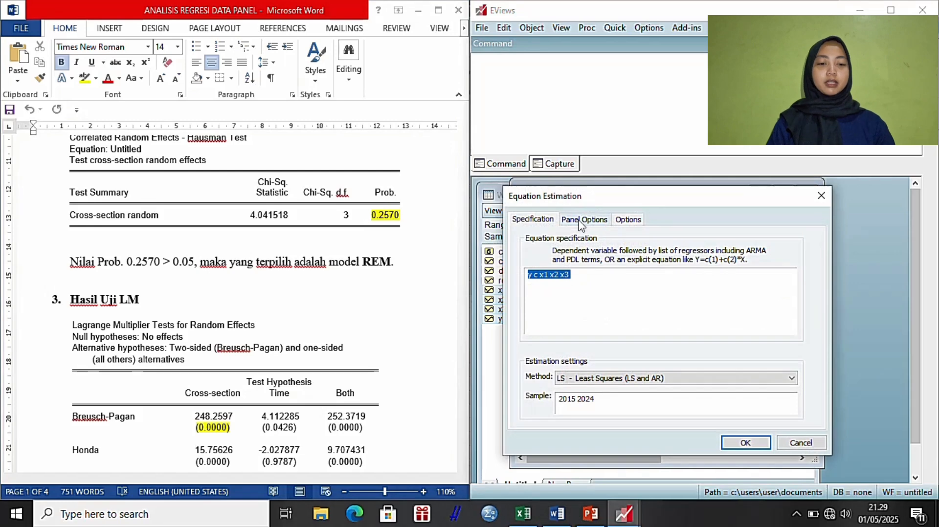
pyautogui.click(581, 220)
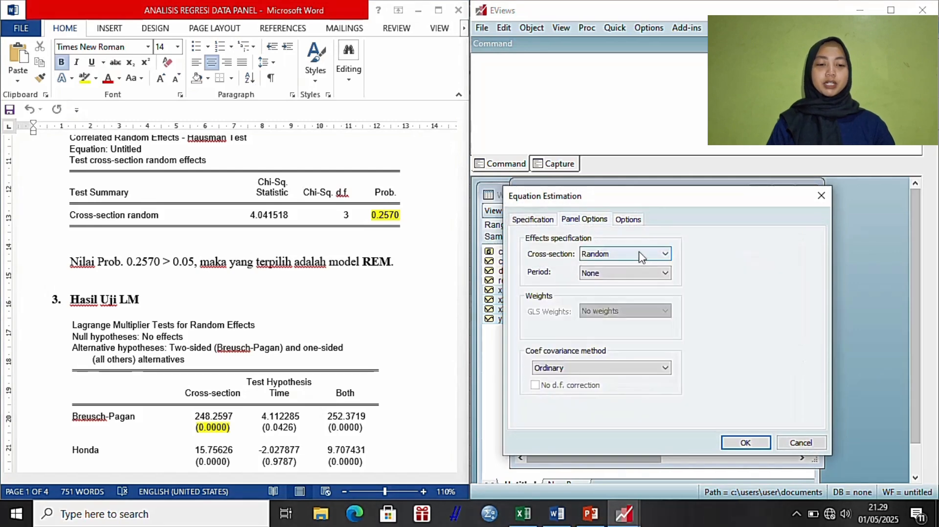
pyautogui.click(641, 255)
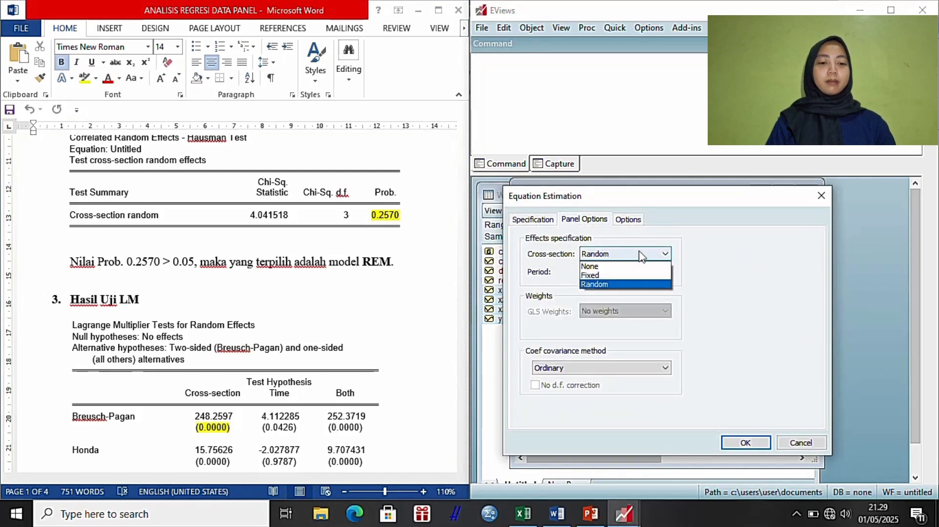
pyautogui.click(604, 265)
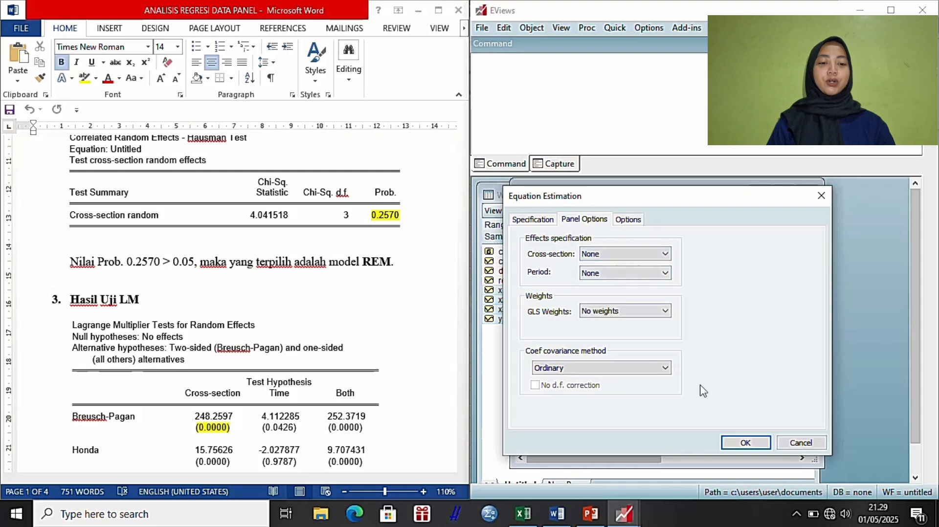
pyautogui.click(746, 443)
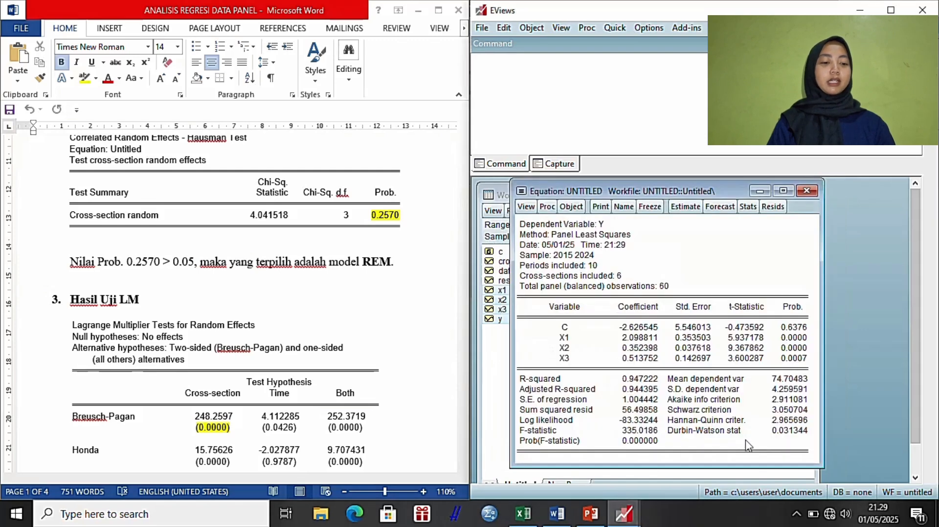
# Step: Run the Omitted Random Effects - Lagrange Multiplier test and select the Breusch-Pagan cross-section probability
pyautogui.click(526, 207)
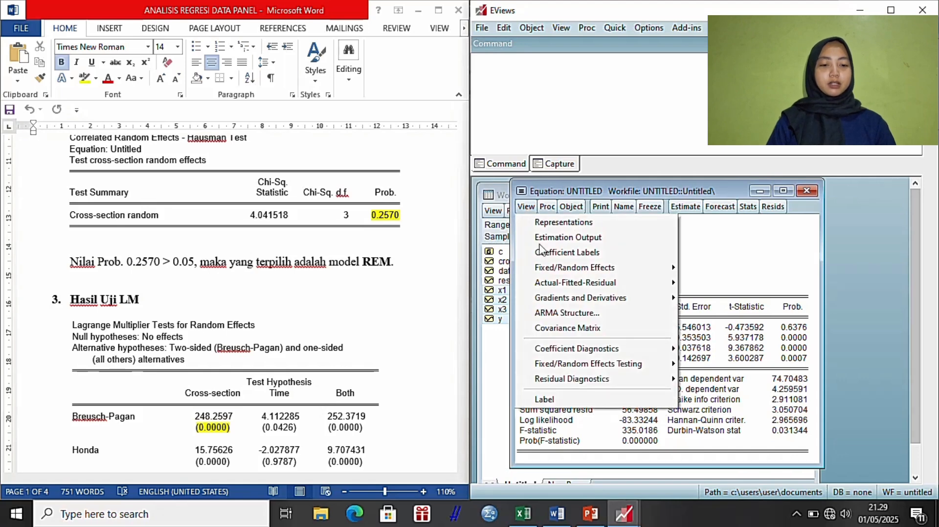
pyautogui.moveTo(580, 366)
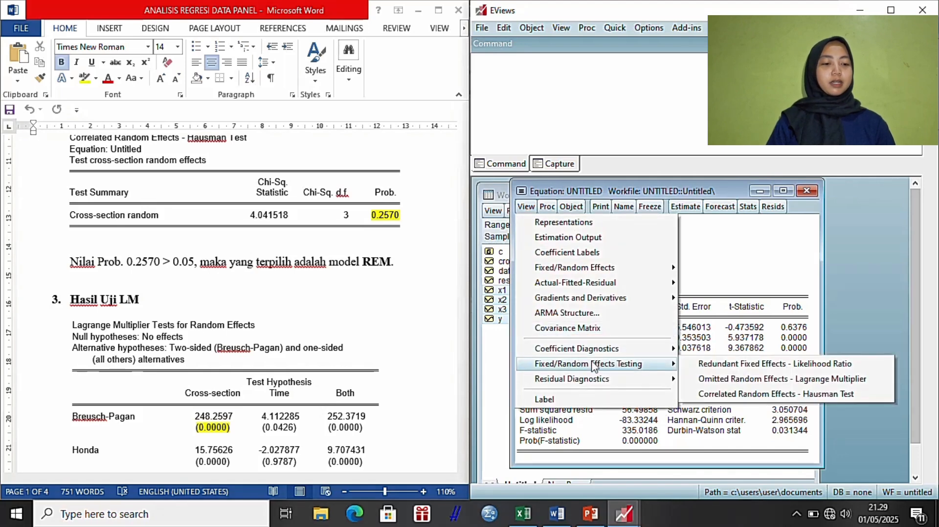
pyautogui.click(723, 380)
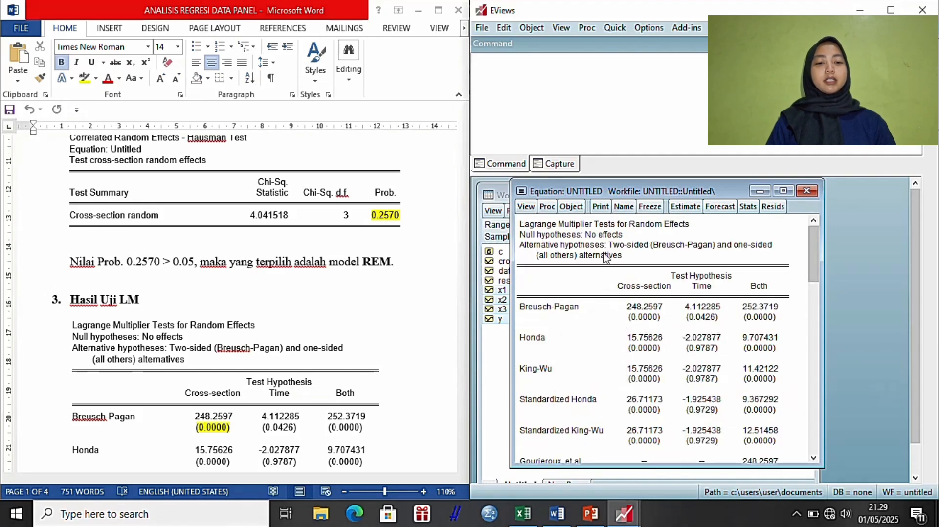
pyautogui.moveTo(520, 224); pyautogui.dragTo(743, 467)
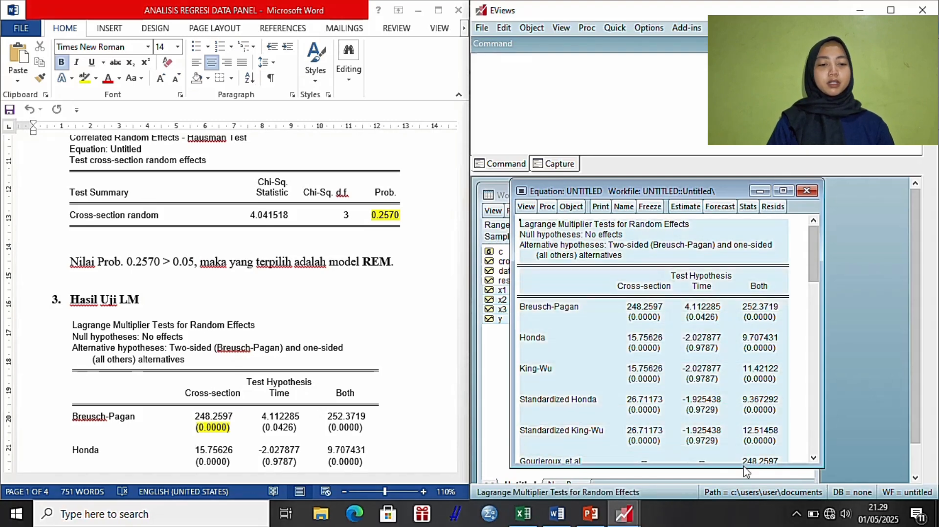
pyautogui.click(660, 309)
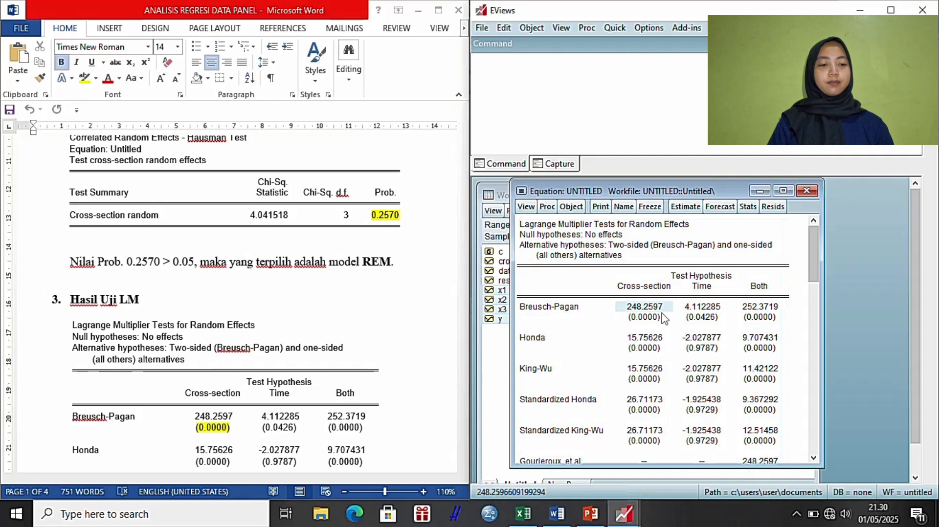
pyautogui.click(652, 318)
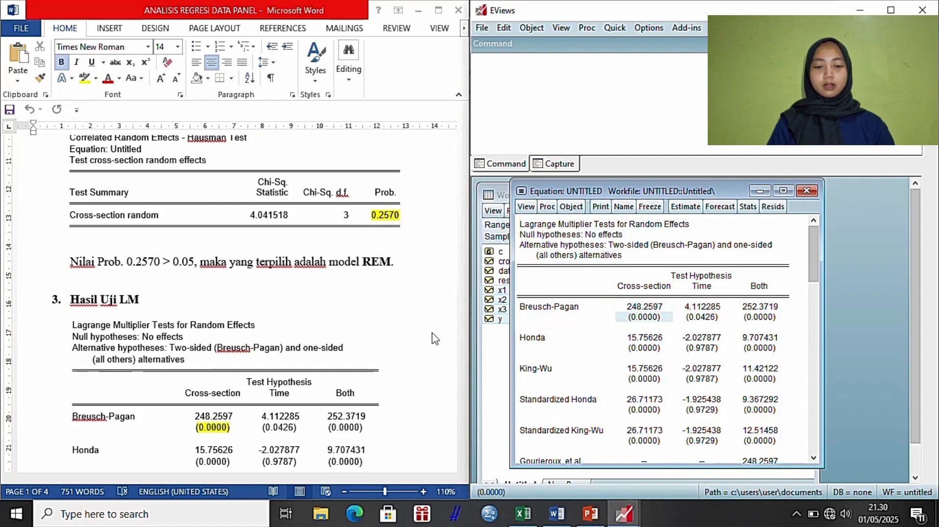
# Step: Examine the rest of the LM test section and the best-model conclusion in the Word report
pyautogui.click(465, 447)
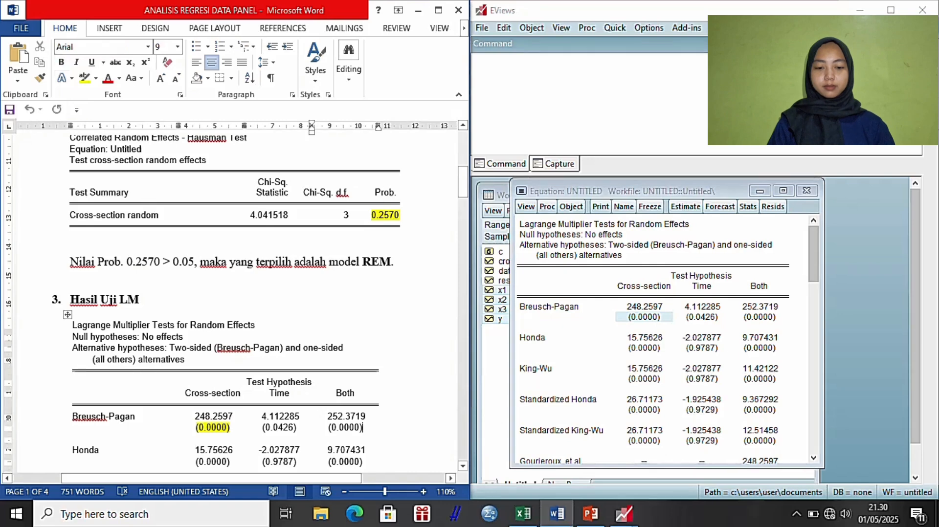
pyautogui.click(462, 467)
pyautogui.click(462, 466)
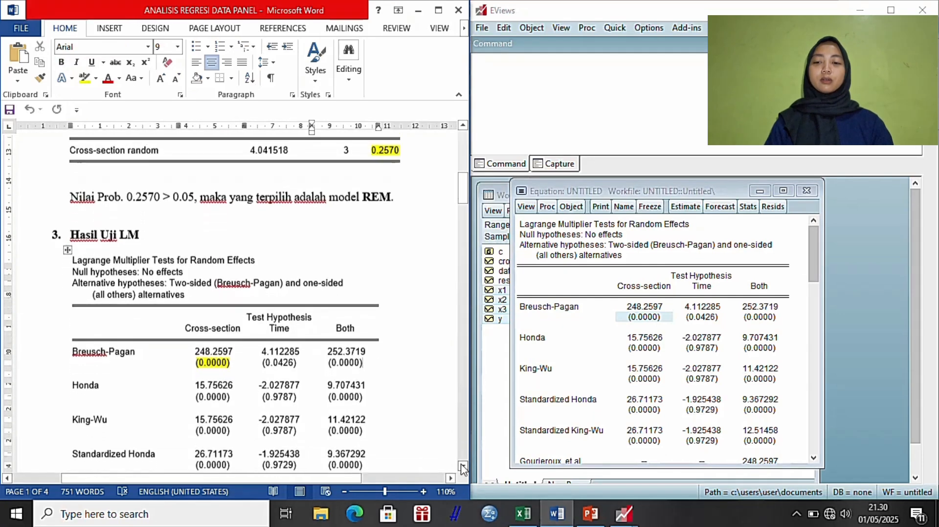
pyautogui.click(463, 466)
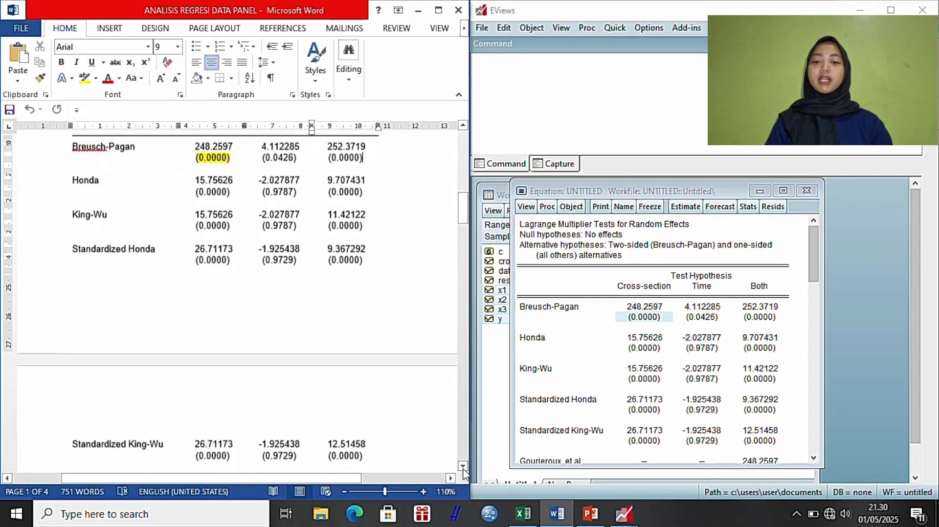
pyautogui.click(462, 466)
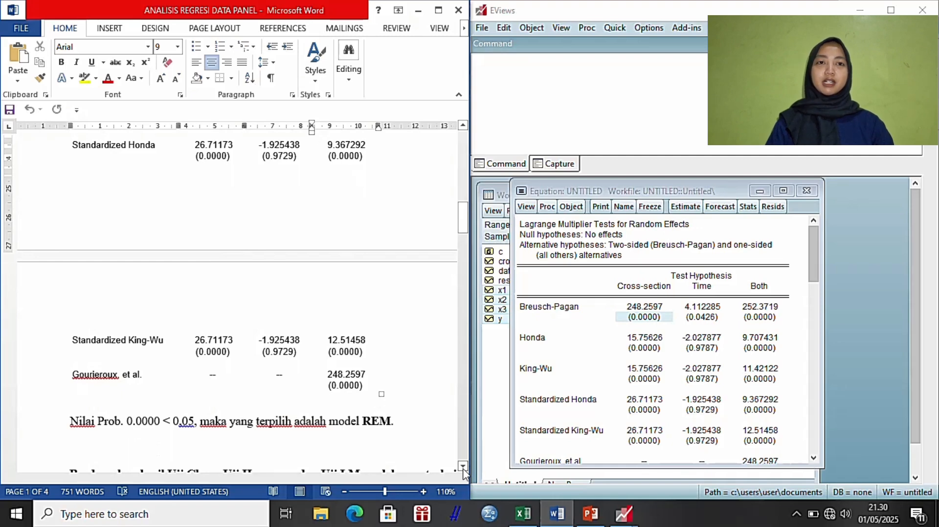
pyautogui.click(462, 465)
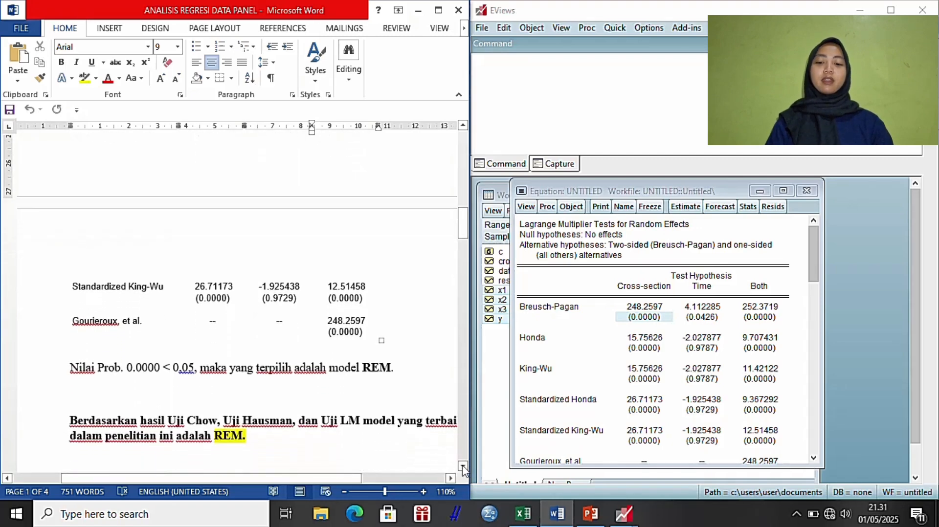
pyautogui.click(463, 465)
pyautogui.click(462, 465)
pyautogui.click(462, 465)
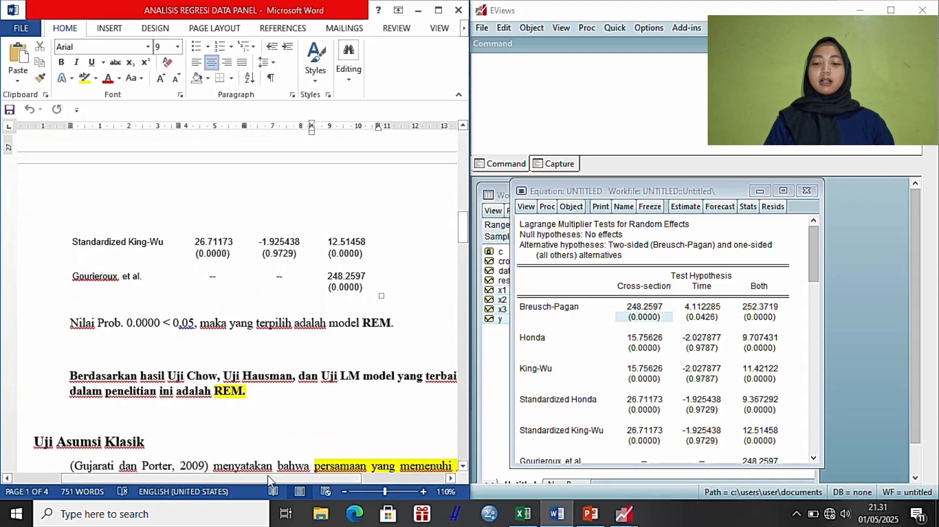
pyautogui.moveTo(268, 475); pyautogui.dragTo(292, 474)
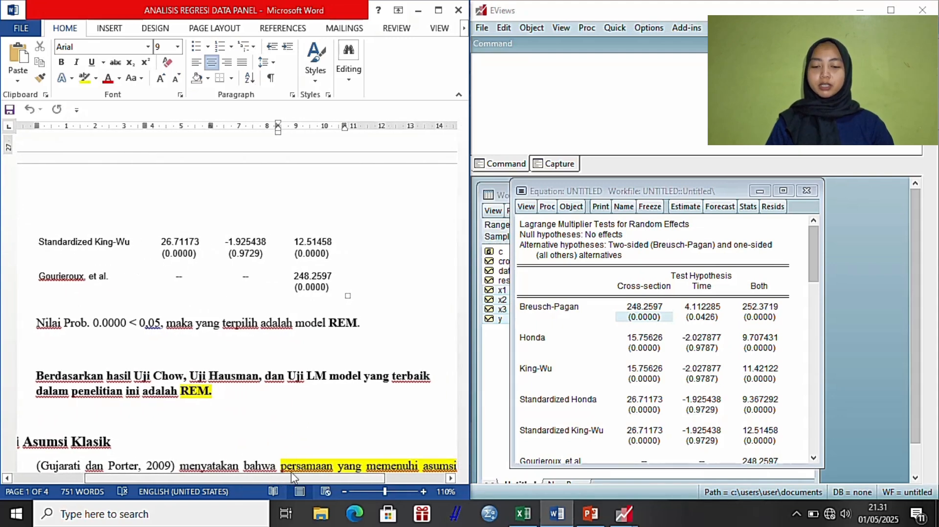
pyautogui.moveTo(292, 474); pyautogui.dragTo(293, 474)
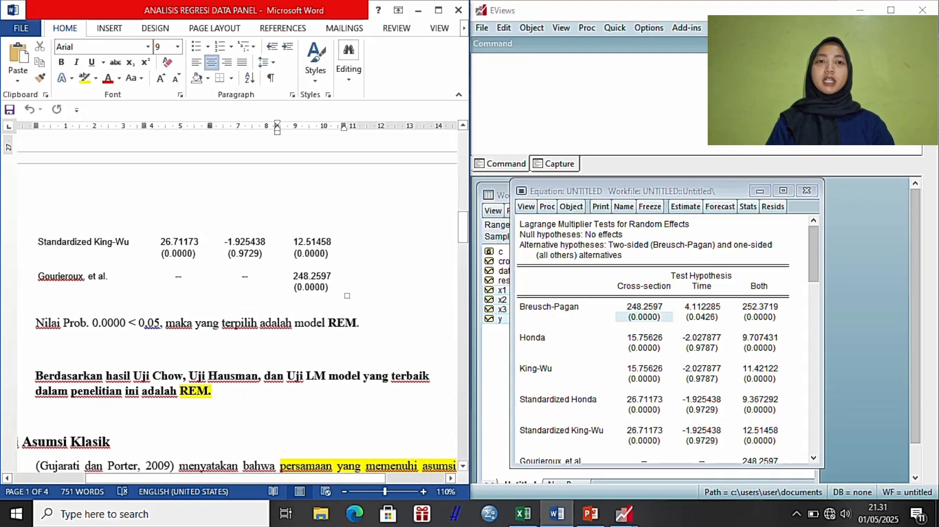